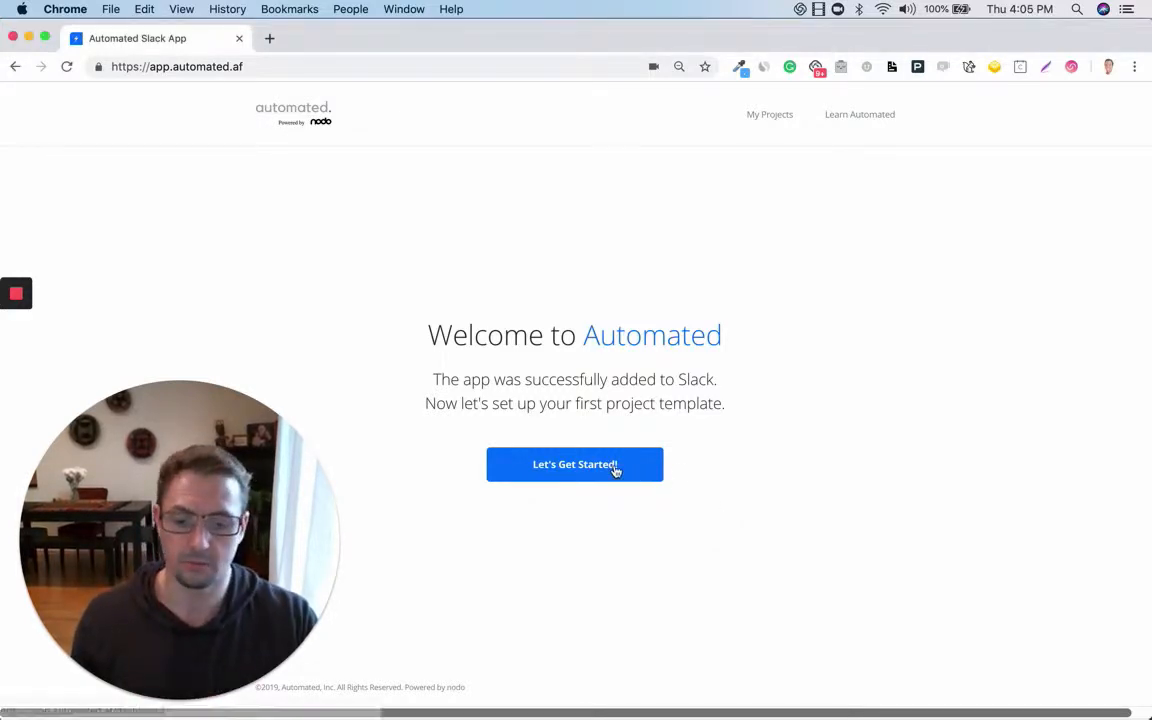
# Step: Start a new project from the dashboard using the Project Management template
pyautogui.click(615, 471)
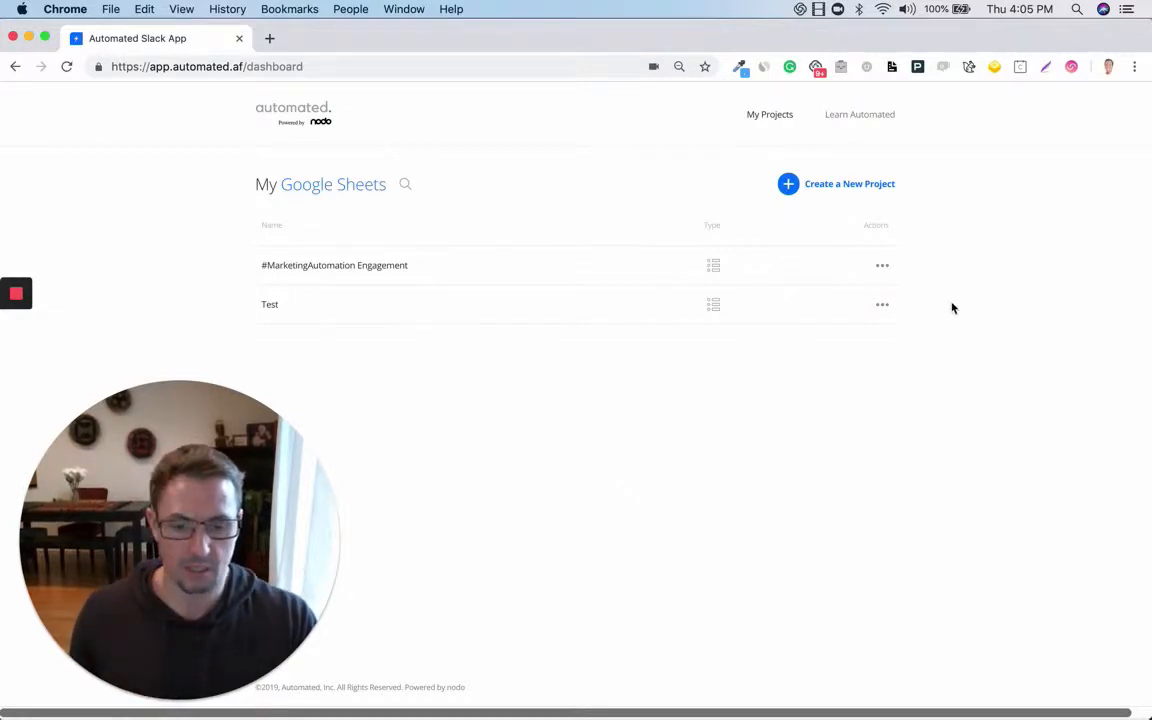
pyautogui.moveTo(843, 283)
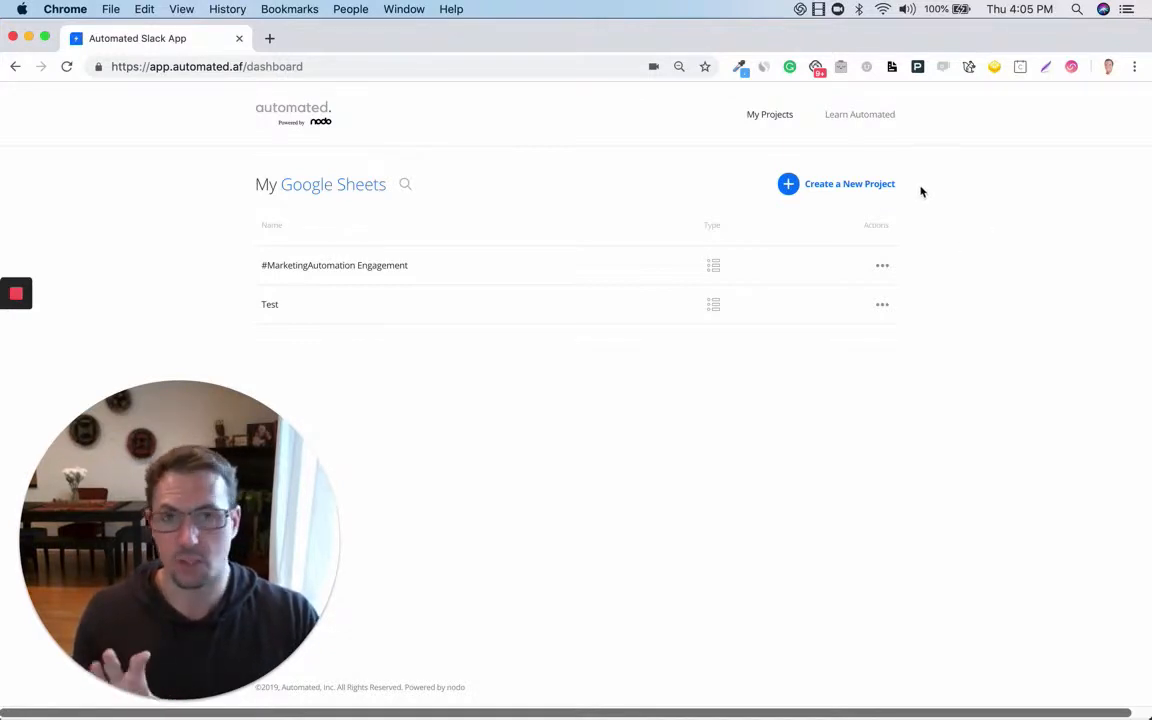
pyautogui.click(885, 187)
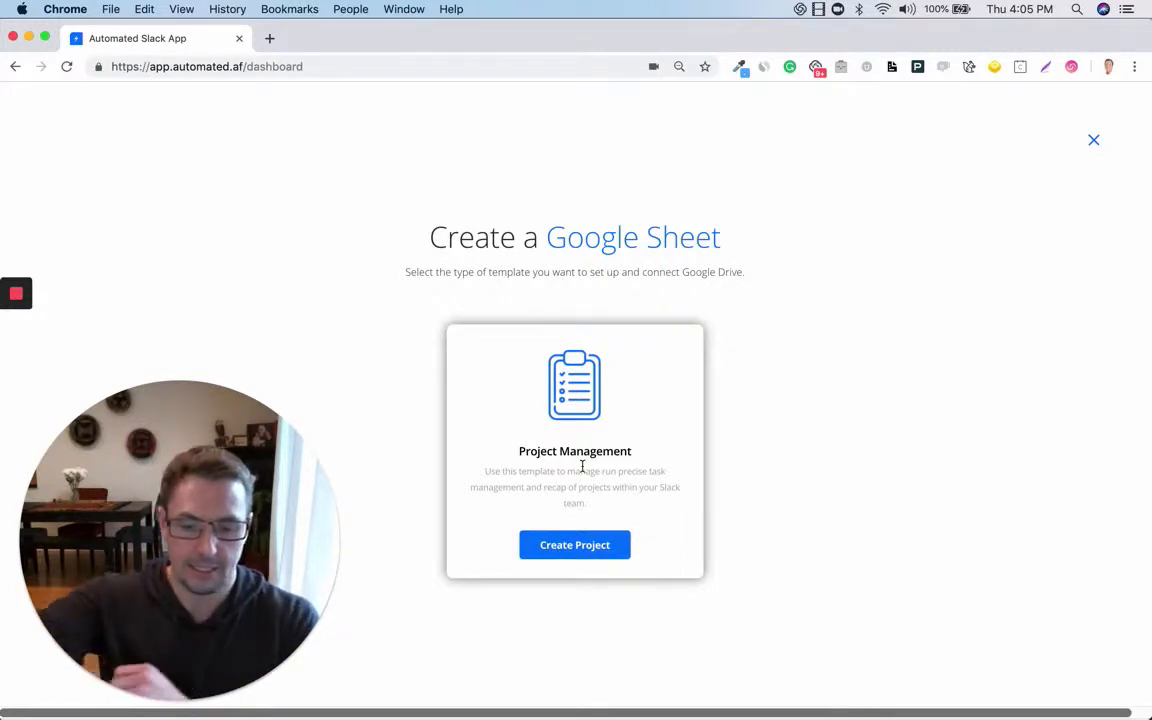
pyautogui.click(577, 547)
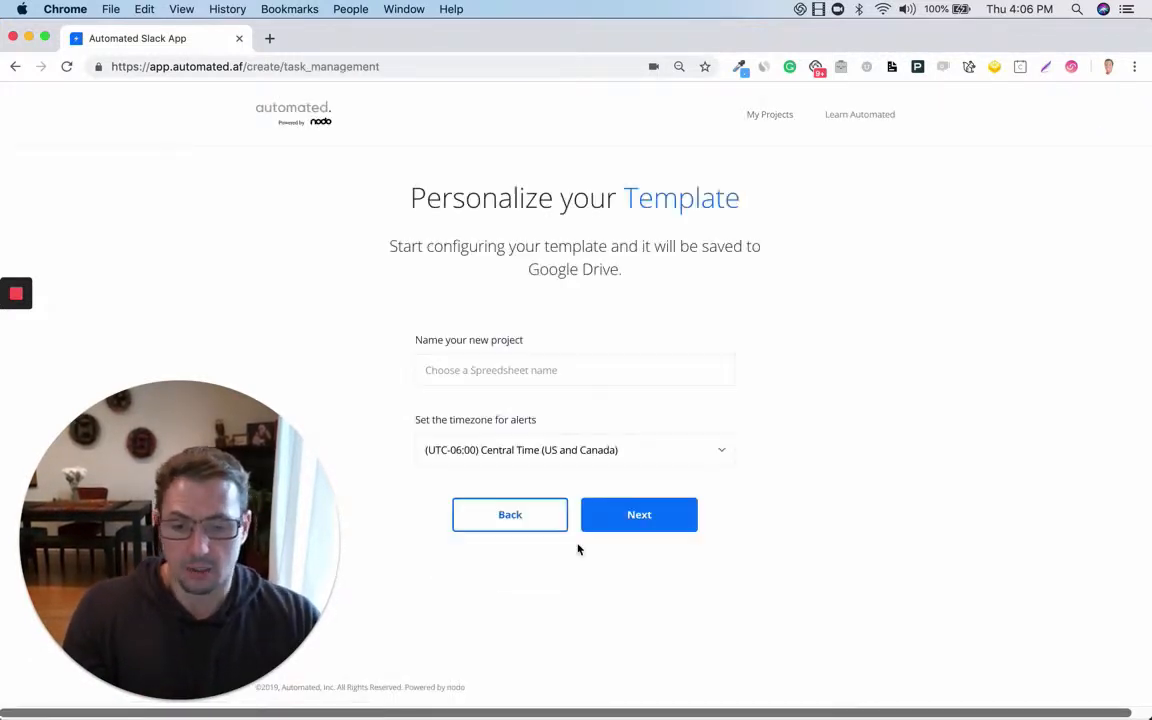
# Step: Name the project "test 2", keep the alert timezone at (UTC-06:00) Central Time (US and Canada), and continue to the recurring alerts
pyautogui.click(604, 364)
pyautogui.write('t')
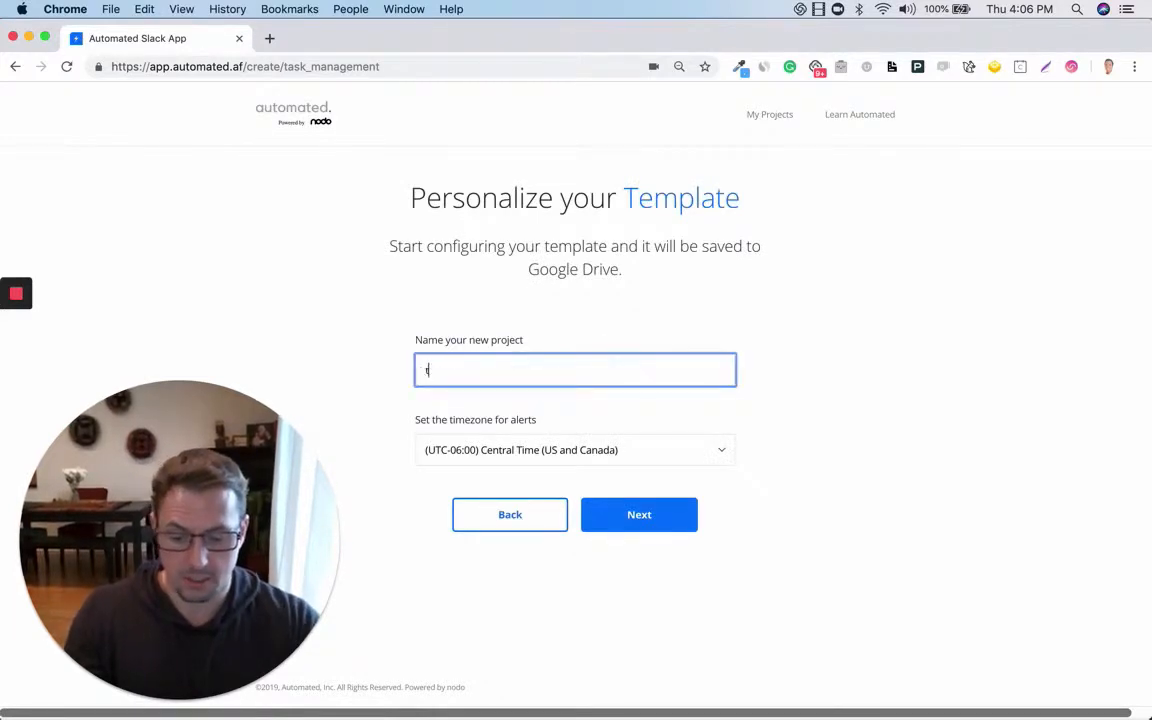
pyautogui.write('est 2')
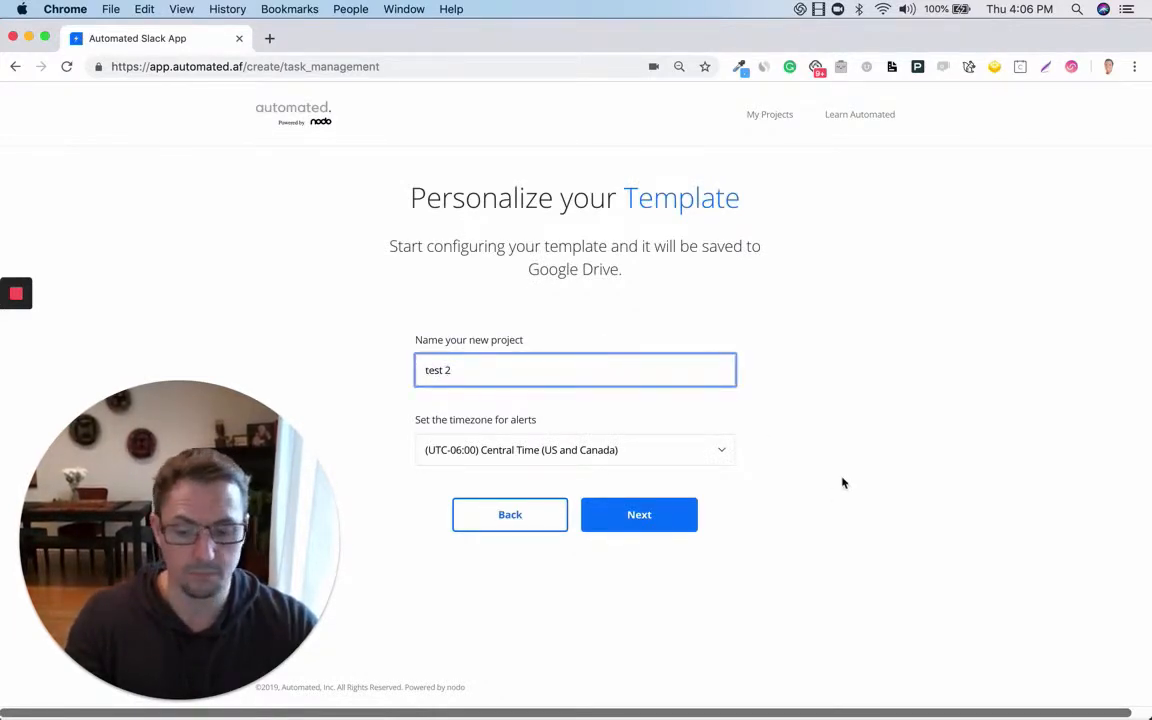
pyautogui.click(530, 451)
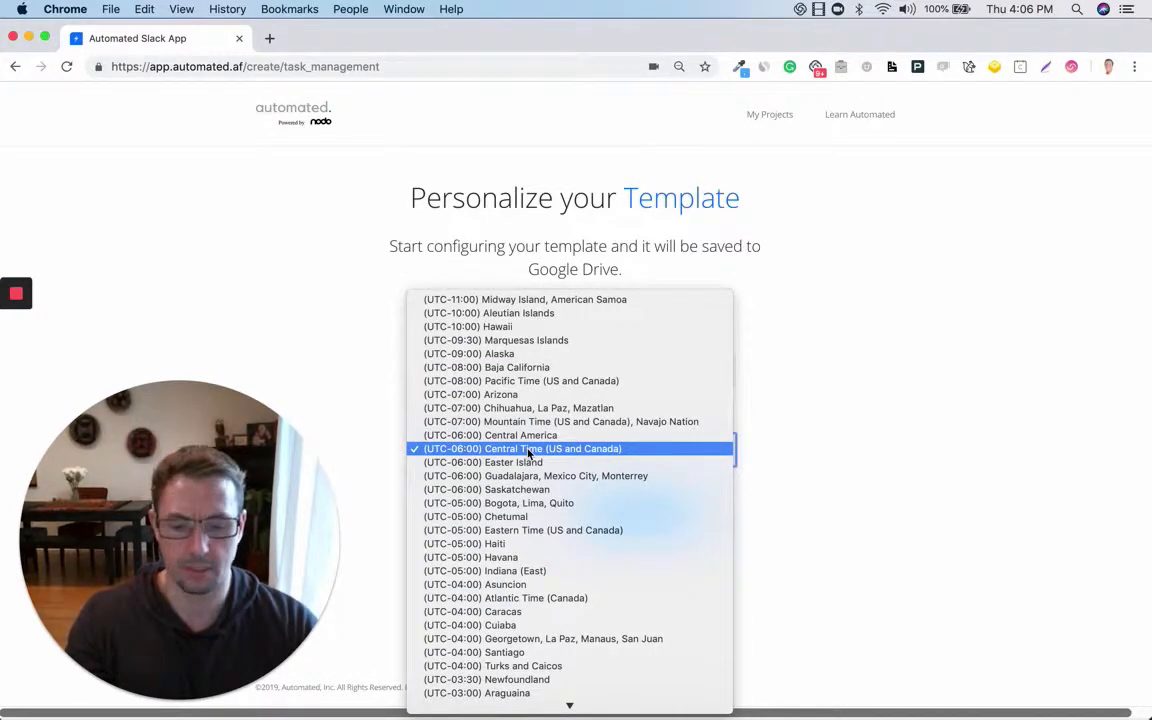
pyautogui.click(530, 450)
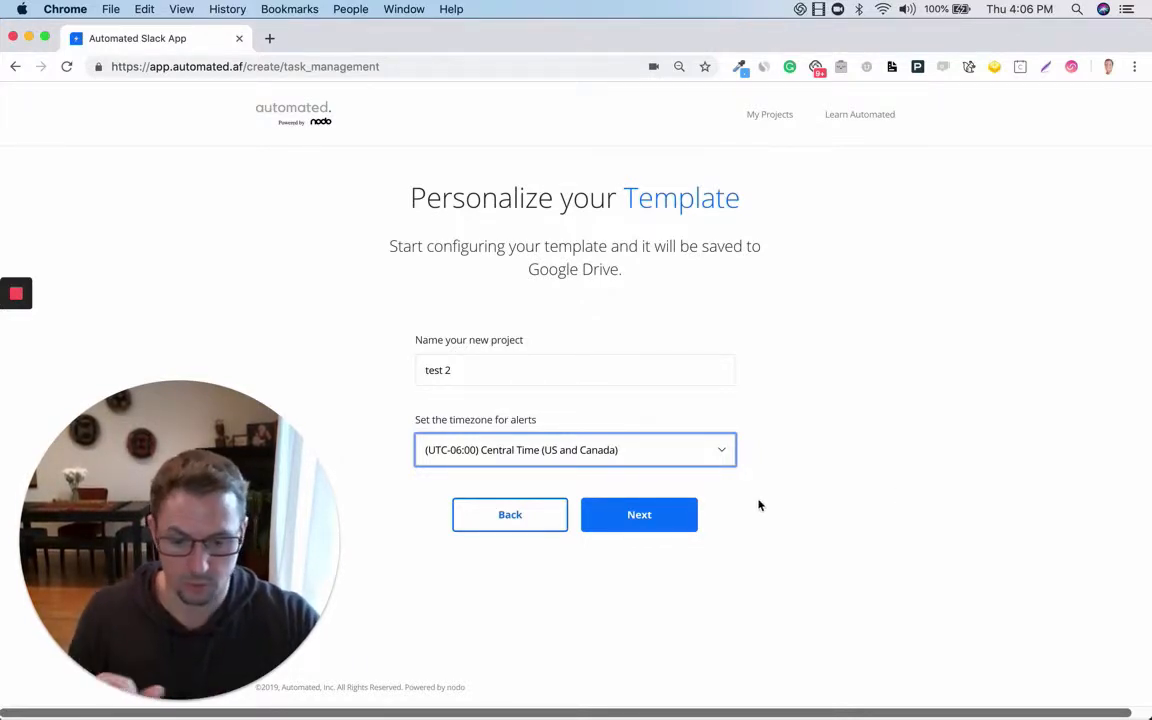
pyautogui.click(662, 520)
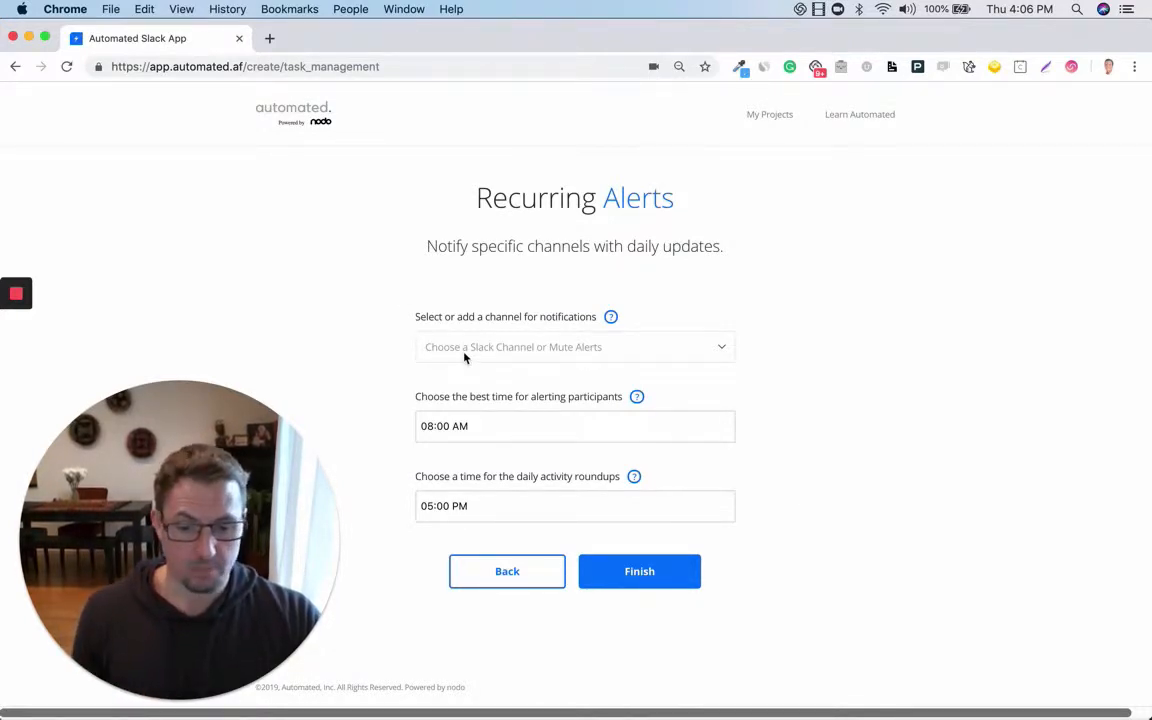
# Step: Choose the test-app Slack channel for the project's notifications
pyautogui.click(648, 347)
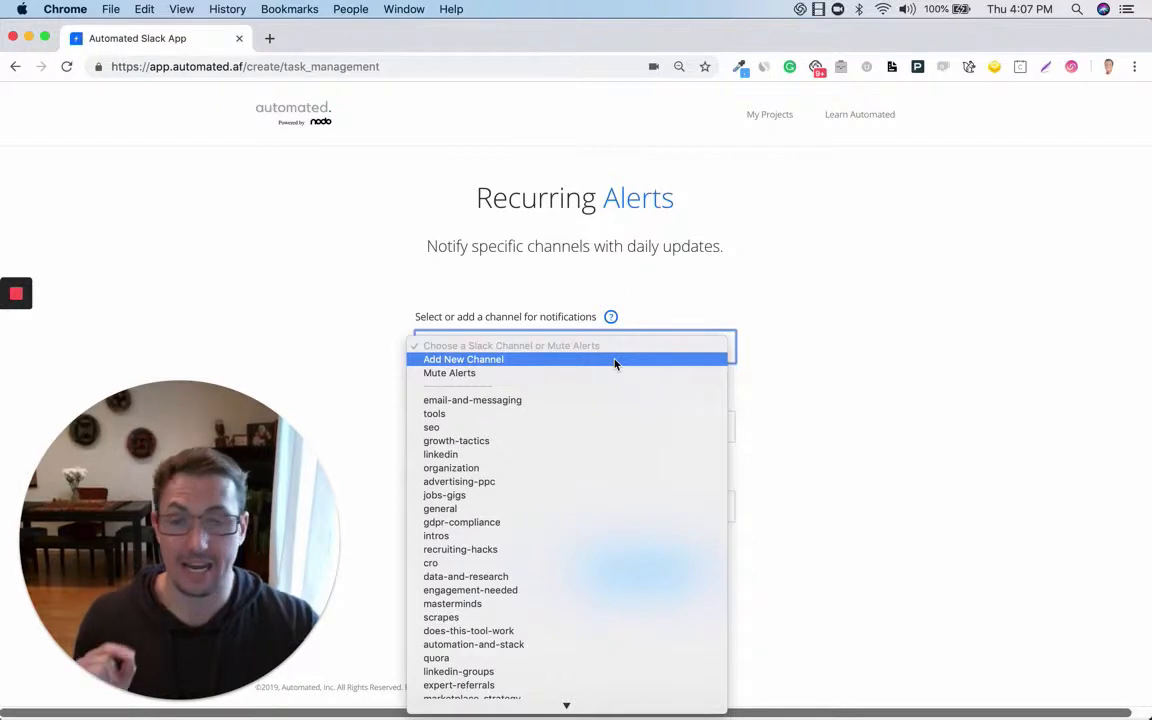
pyautogui.scroll(-5, 605, 443)
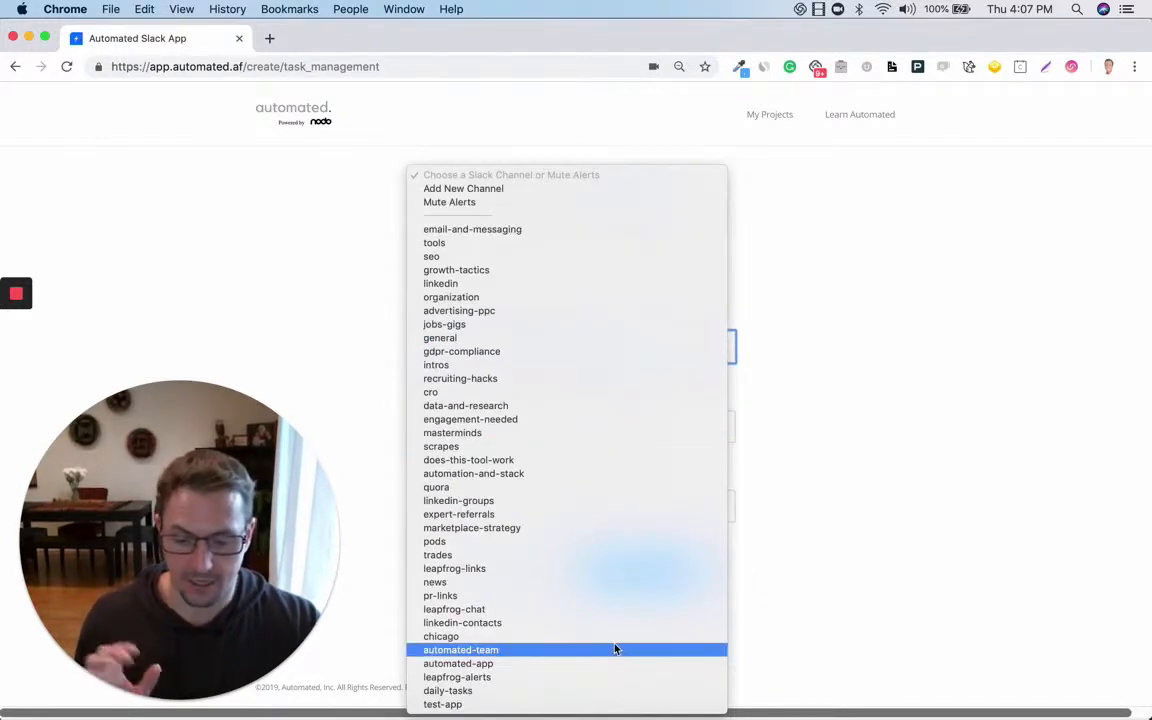
pyautogui.click(601, 707)
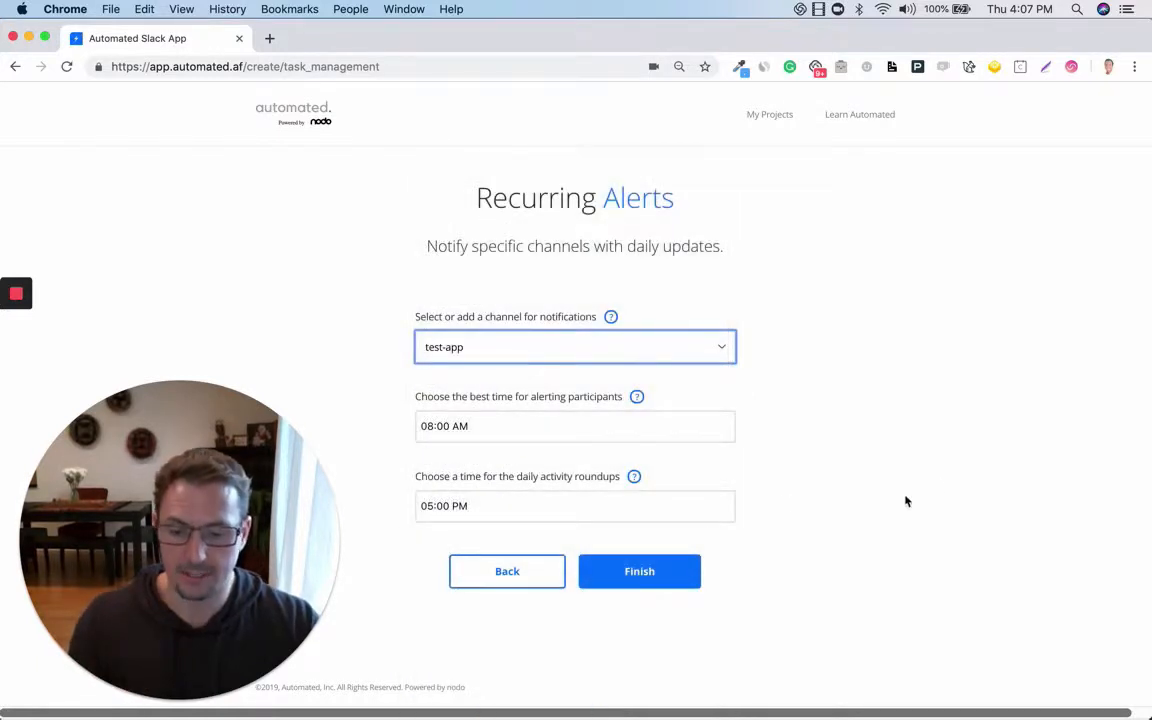
# Step: Set the time for alerting participants to 04:30 PM
pyautogui.click(600, 434)
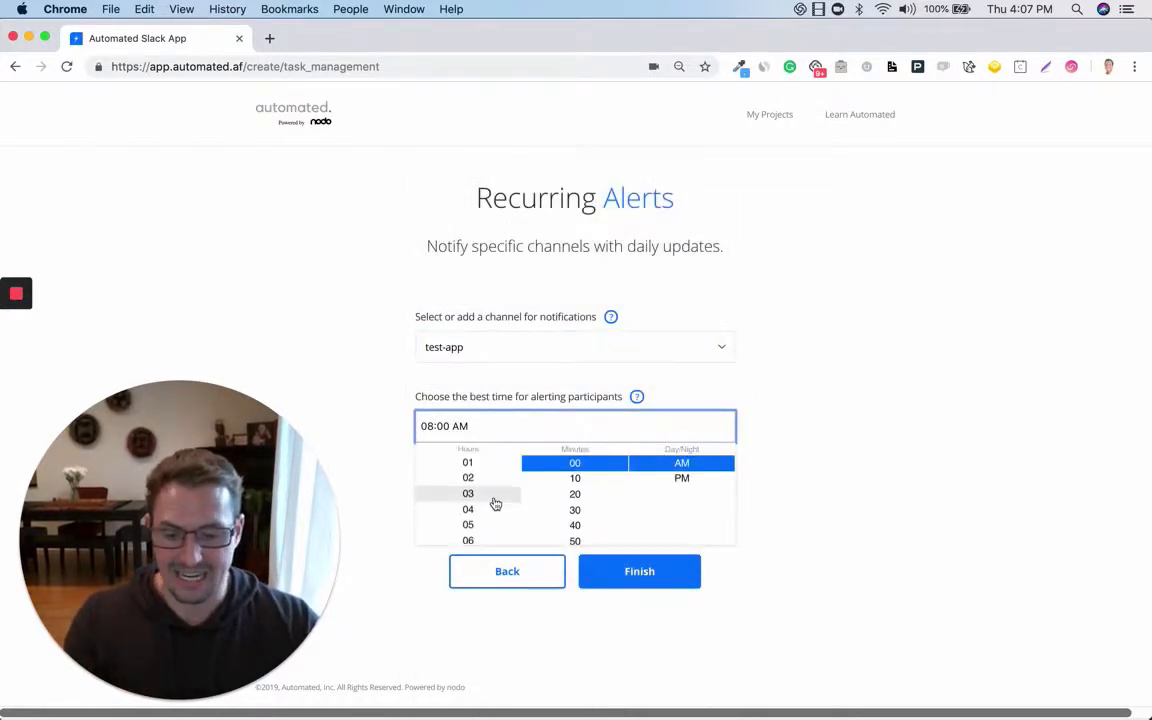
pyautogui.scroll(-4, 495, 503)
pyautogui.scroll(3, 492, 500)
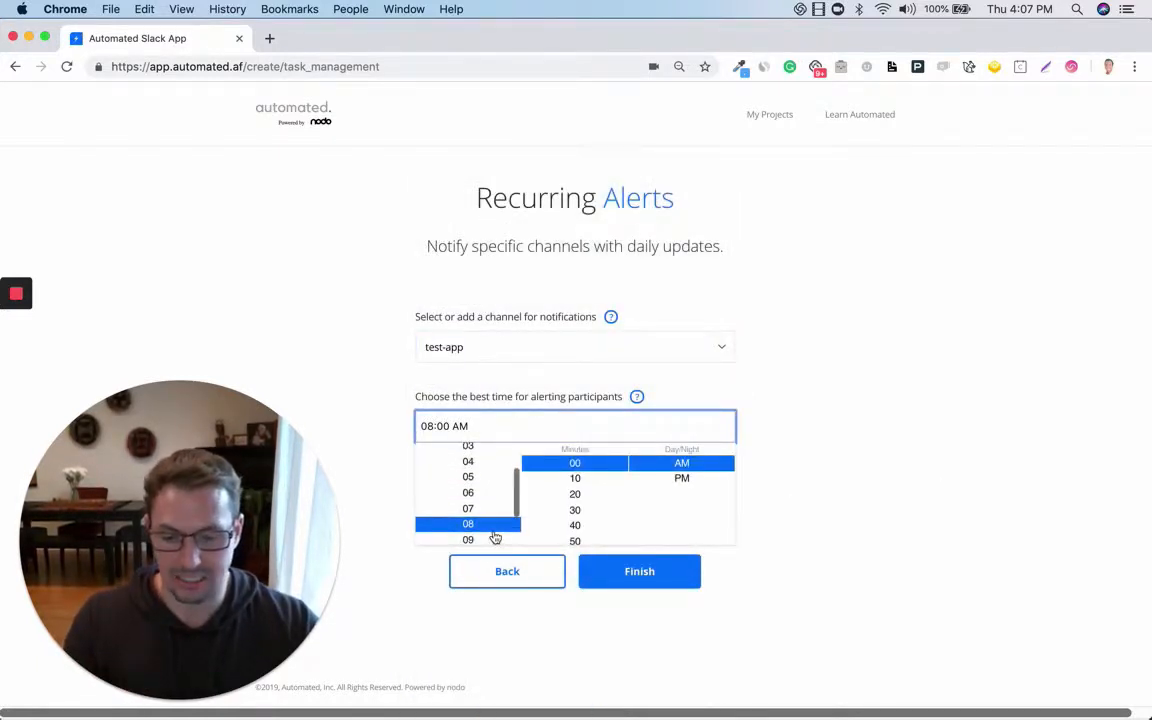
pyautogui.click(484, 480)
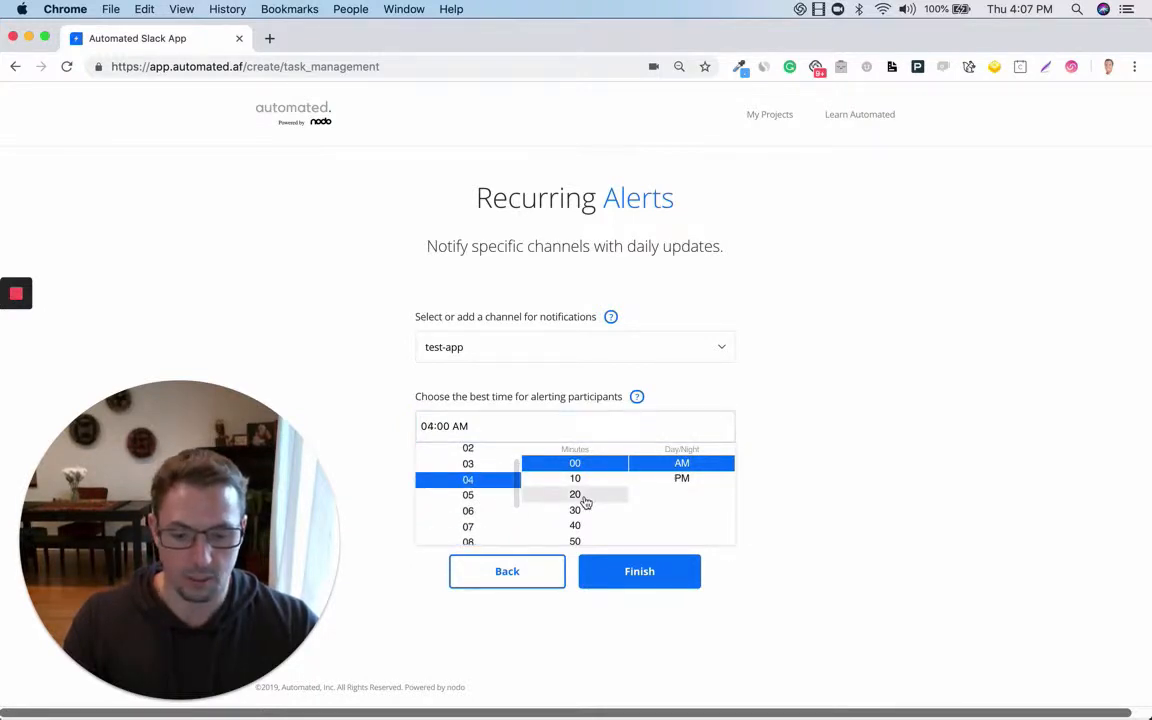
pyautogui.click(580, 511)
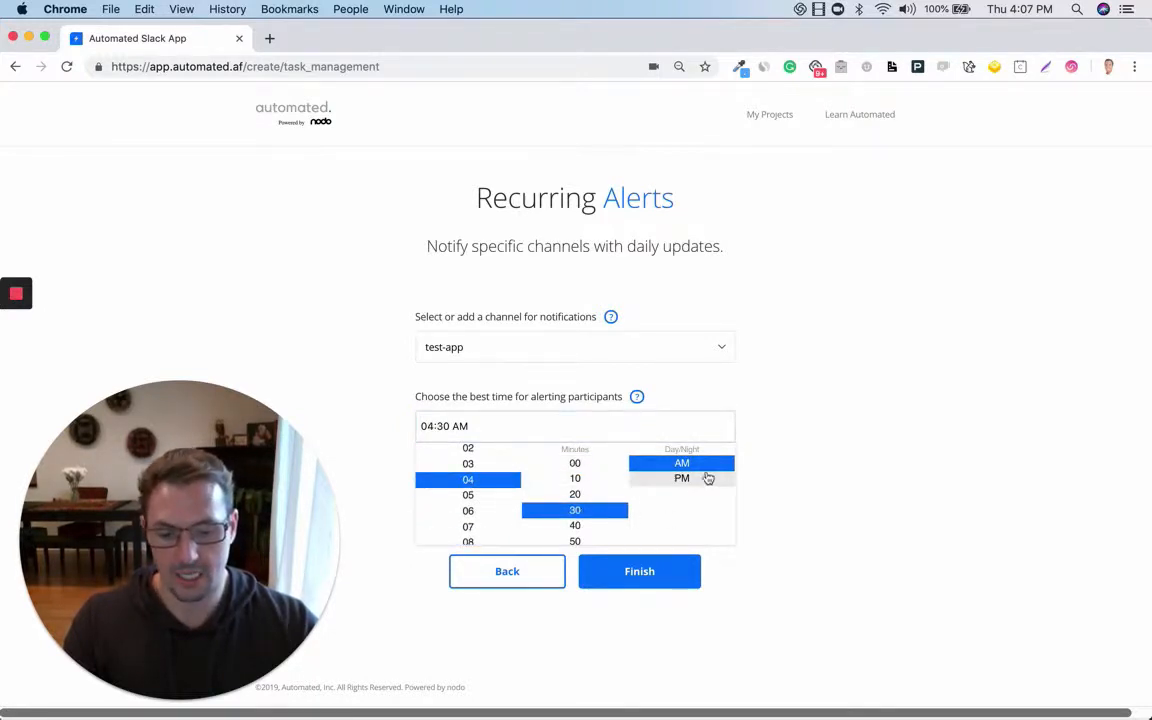
pyautogui.click(700, 478)
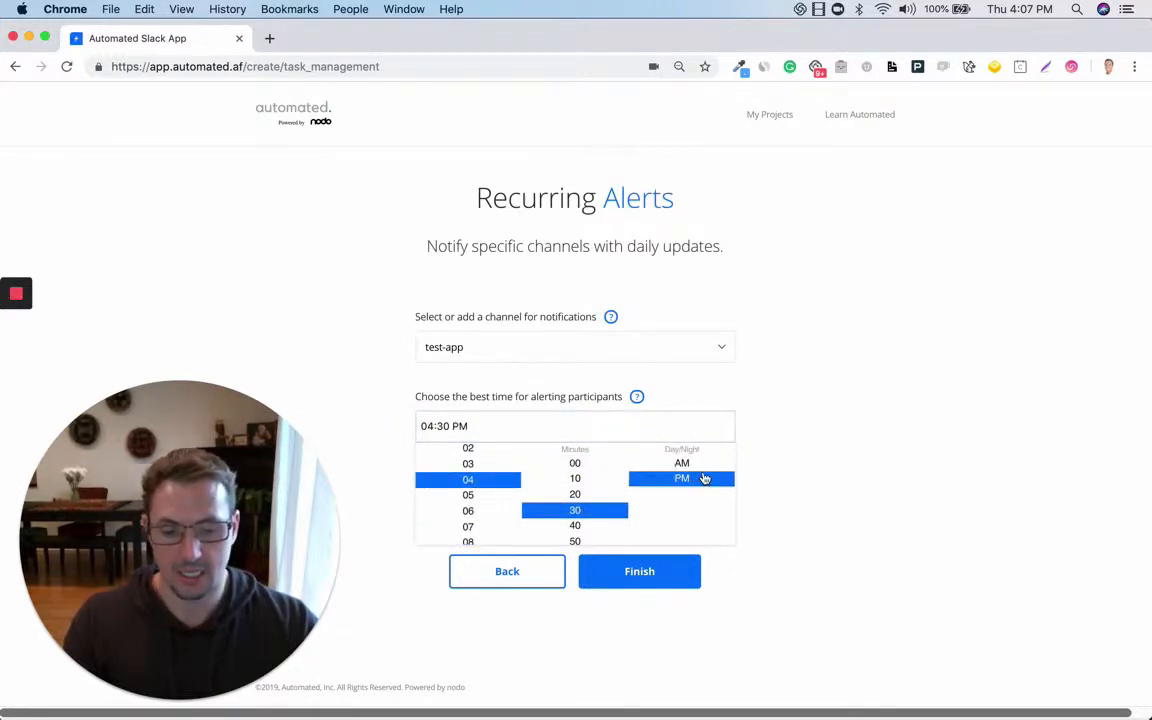
pyautogui.click(661, 578)
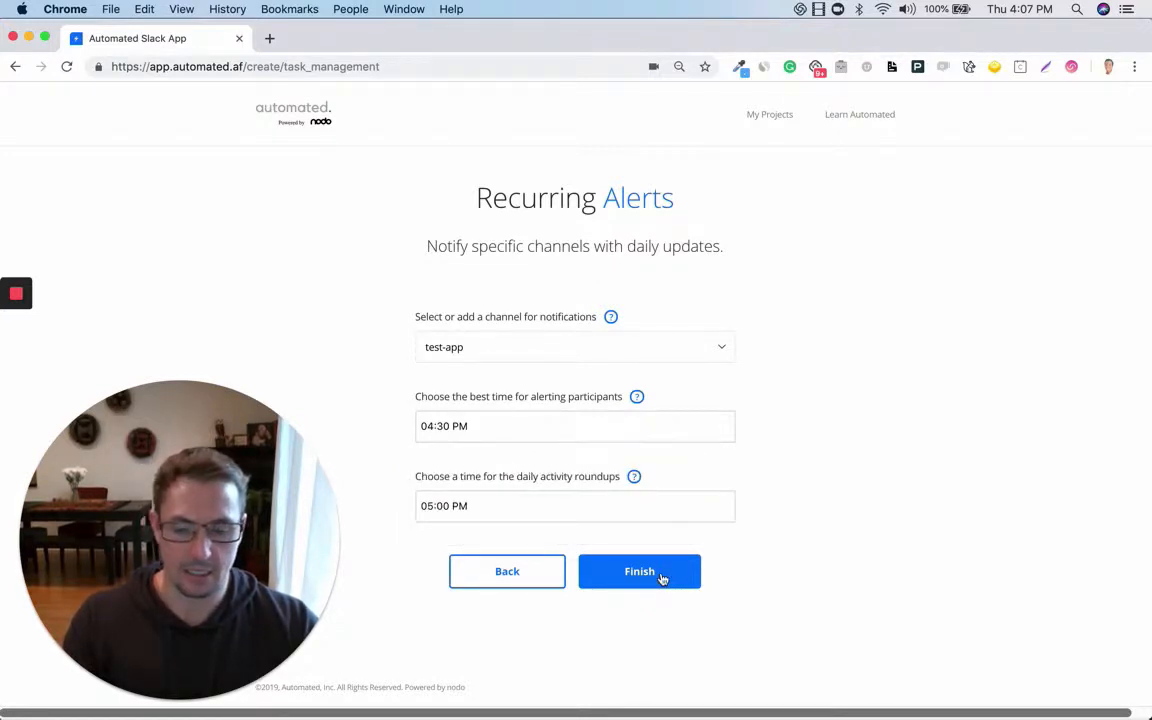
# Step: Change the participant alert time to 04:10 PM
pyautogui.click(721, 429)
pyautogui.click(577, 481)
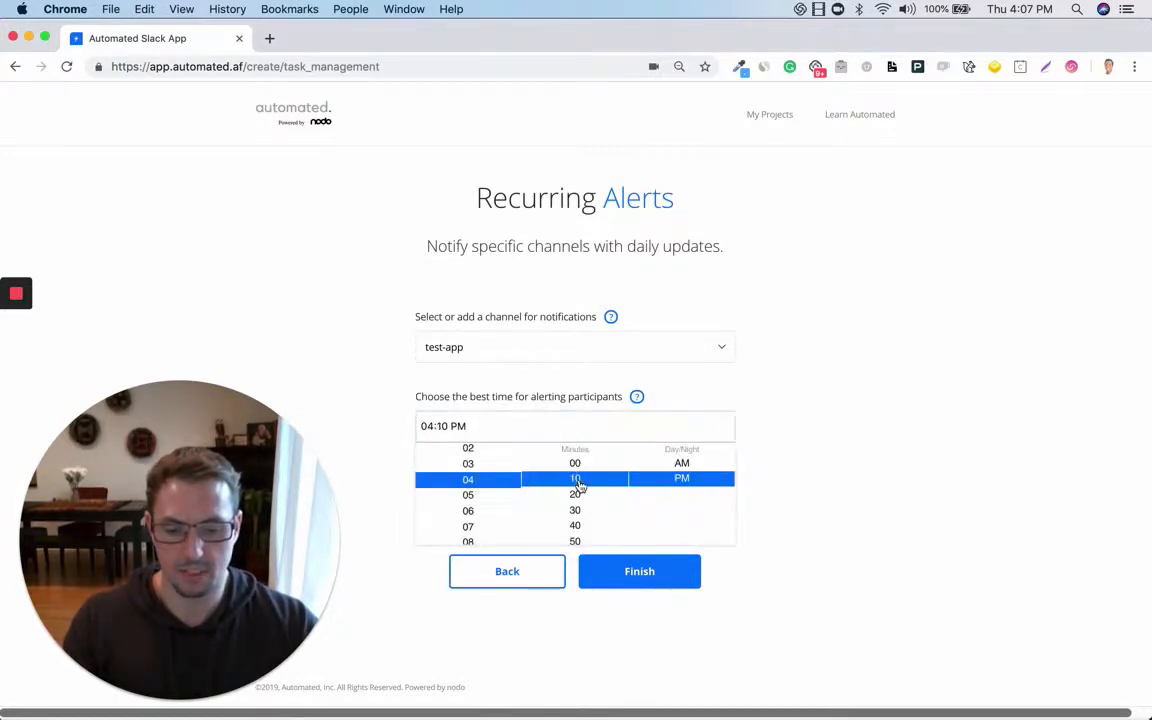
pyautogui.click(631, 576)
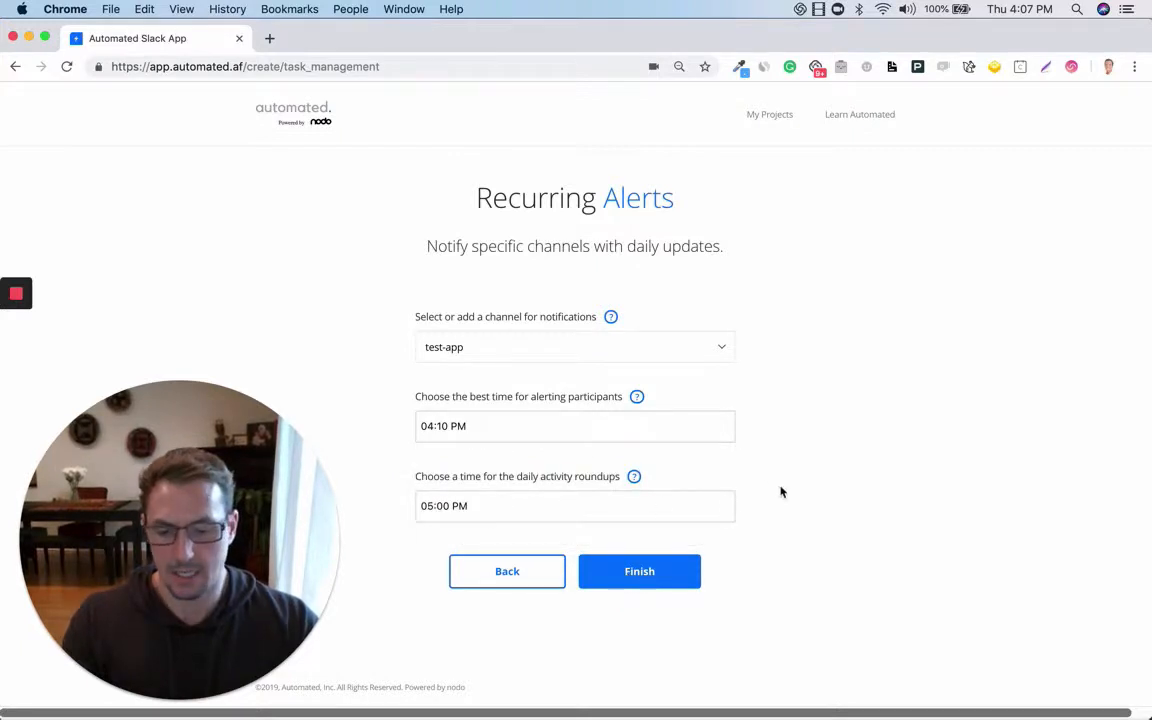
# Step: Finish the recurring alerts setup and open the project's spreadsheet
pyautogui.moveTo(531, 397); pyautogui.dragTo(623, 397)
pyautogui.click(858, 414)
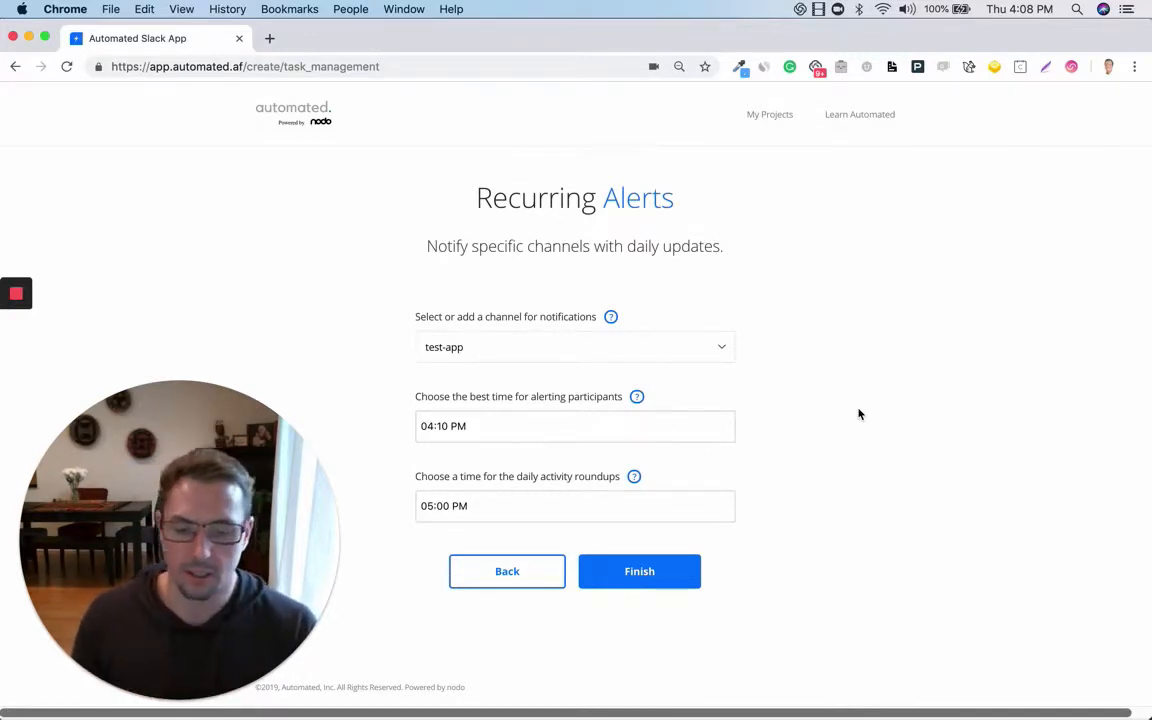
pyautogui.click(640, 572)
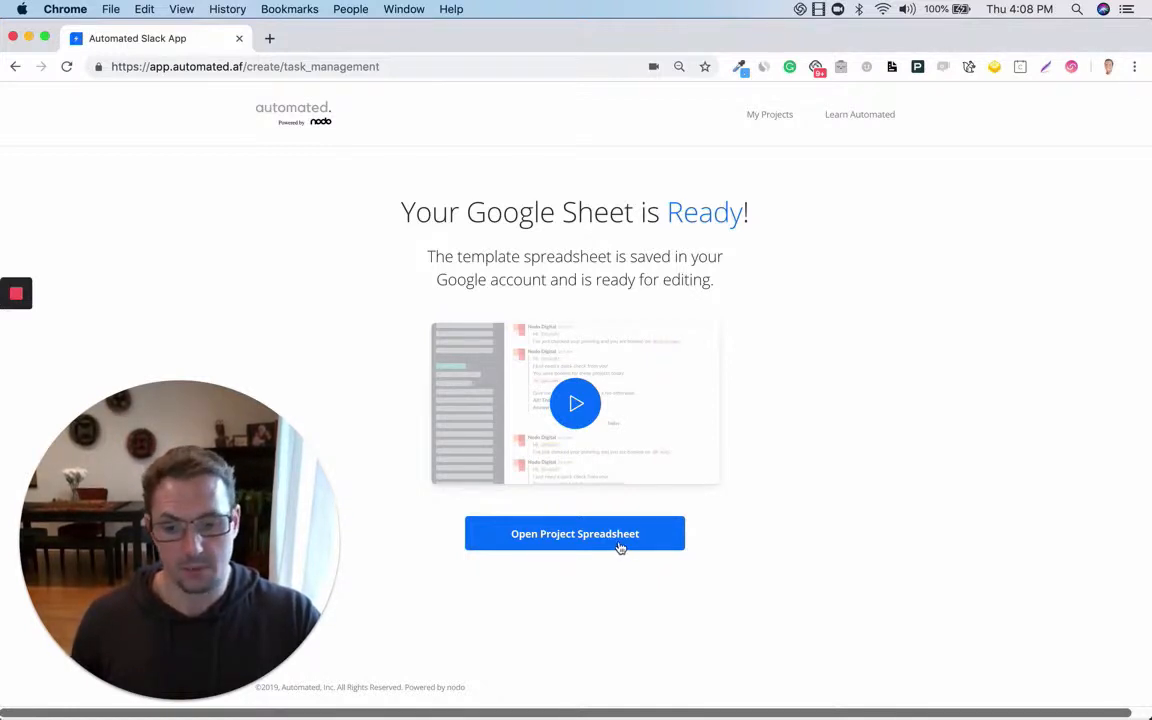
pyautogui.click(620, 547)
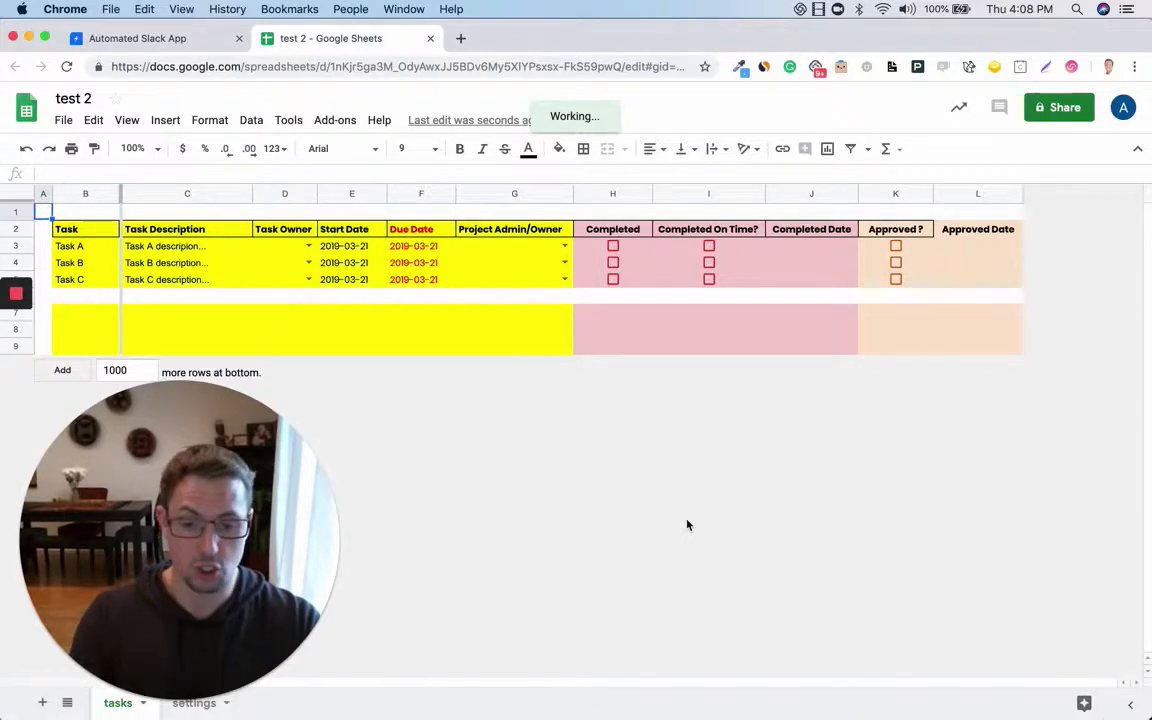
# Step: Switch to Slack, start project test 2 with the /project start command in the Automated BOT chat, and open the test-app channel
pyautogui.hotkey('ctrl', 'Up')
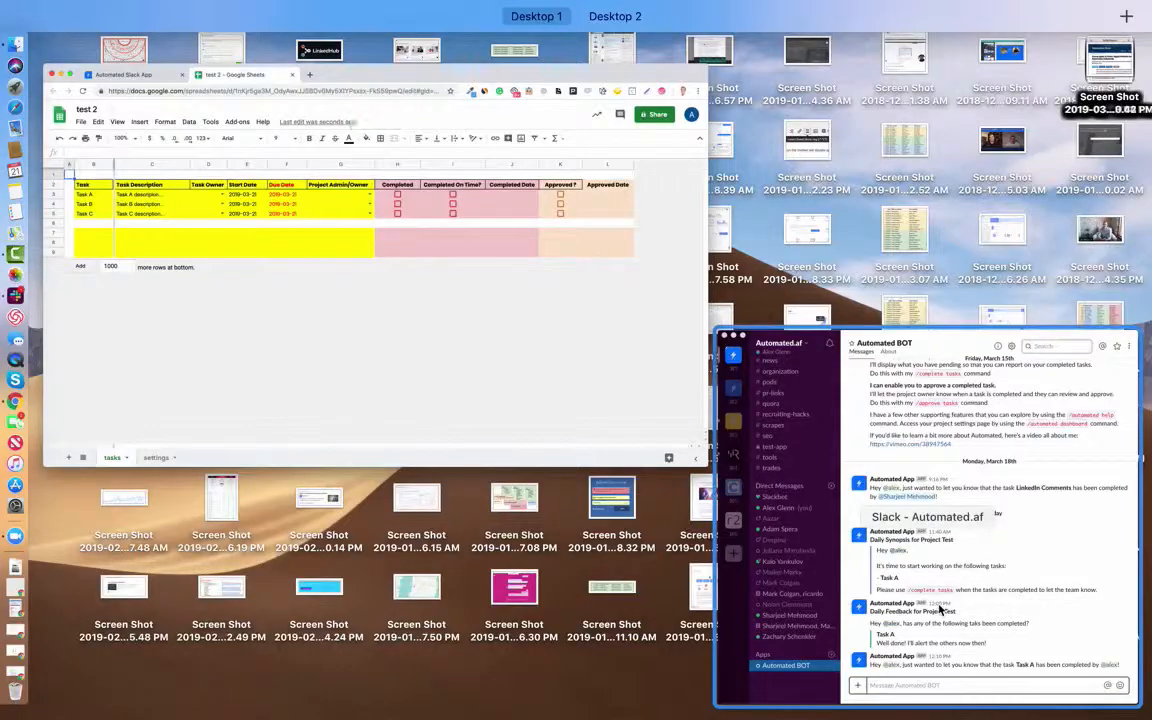
pyautogui.click(899, 588)
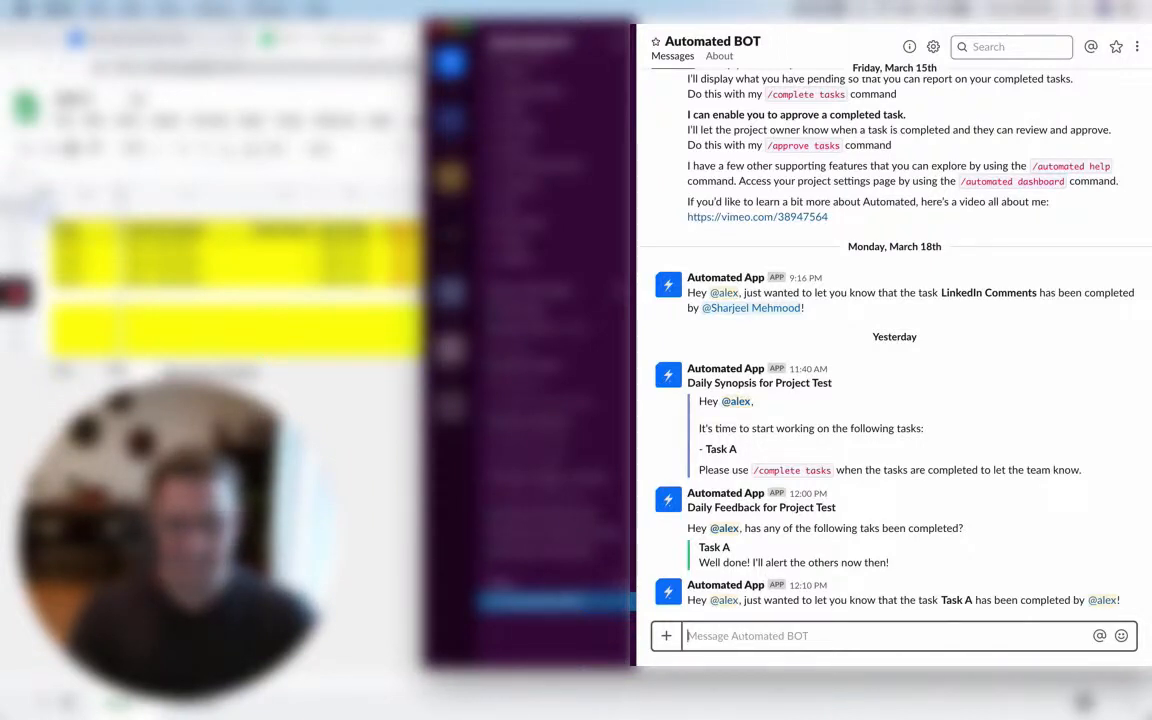
pyautogui.write('/project start')
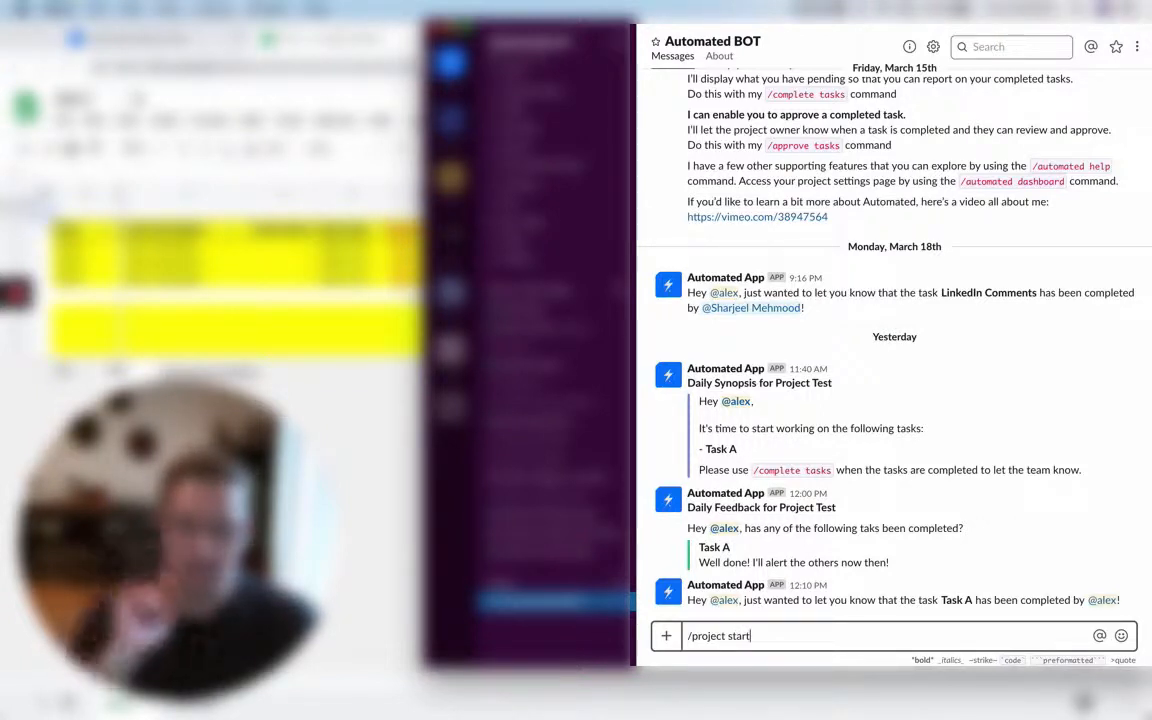
pyautogui.press('Return')
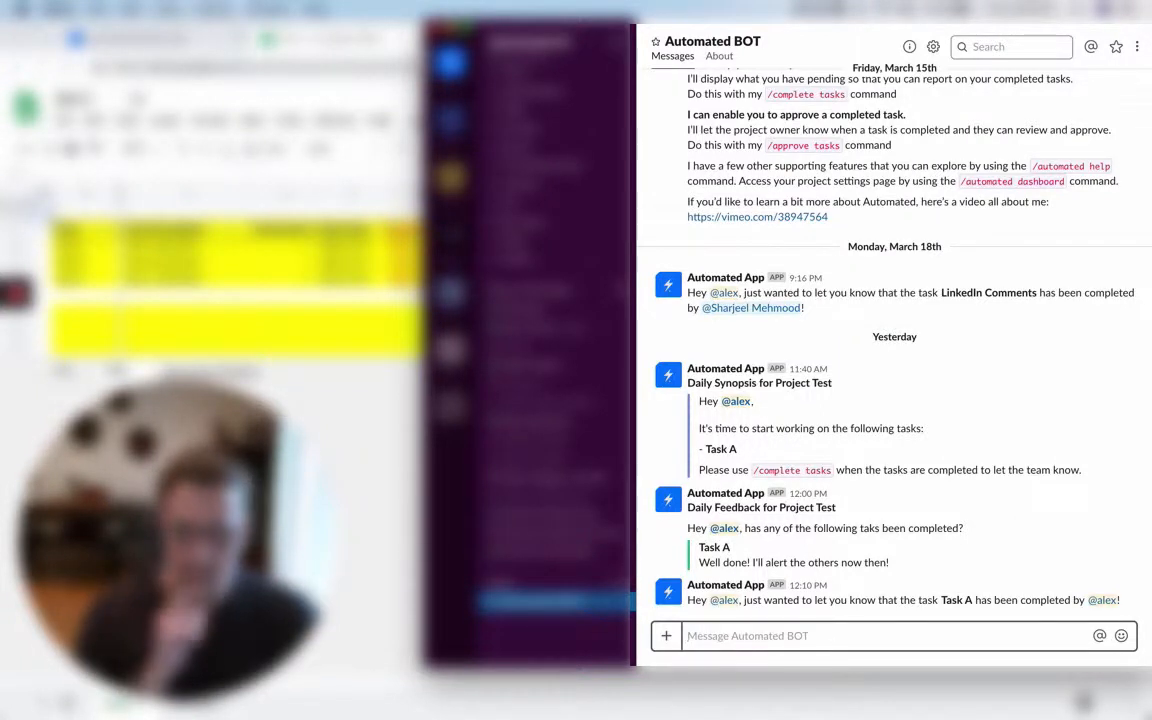
pyautogui.click(811, 593)
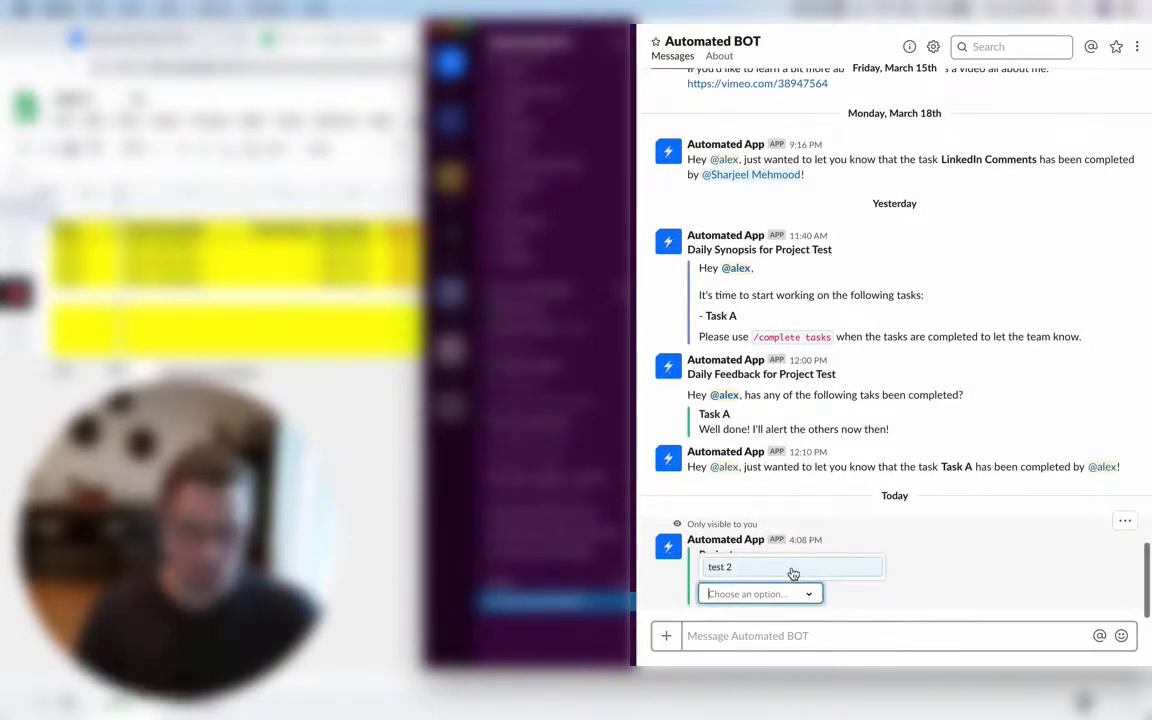
pyautogui.click(792, 568)
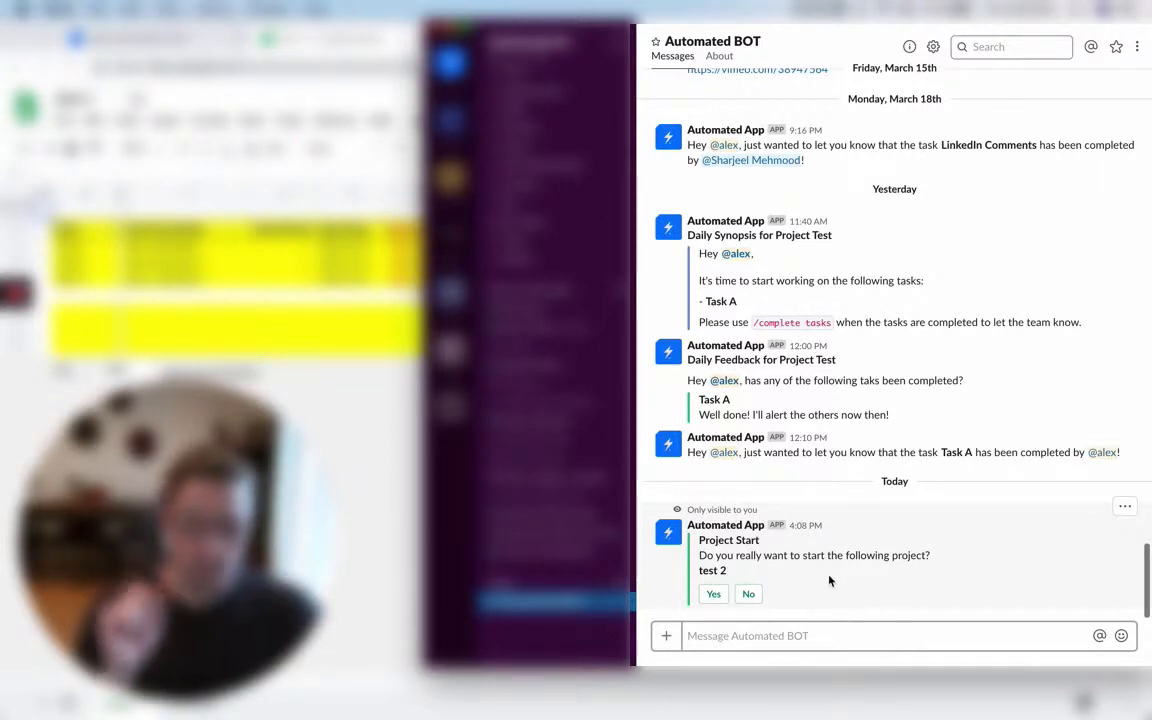
pyautogui.click(714, 596)
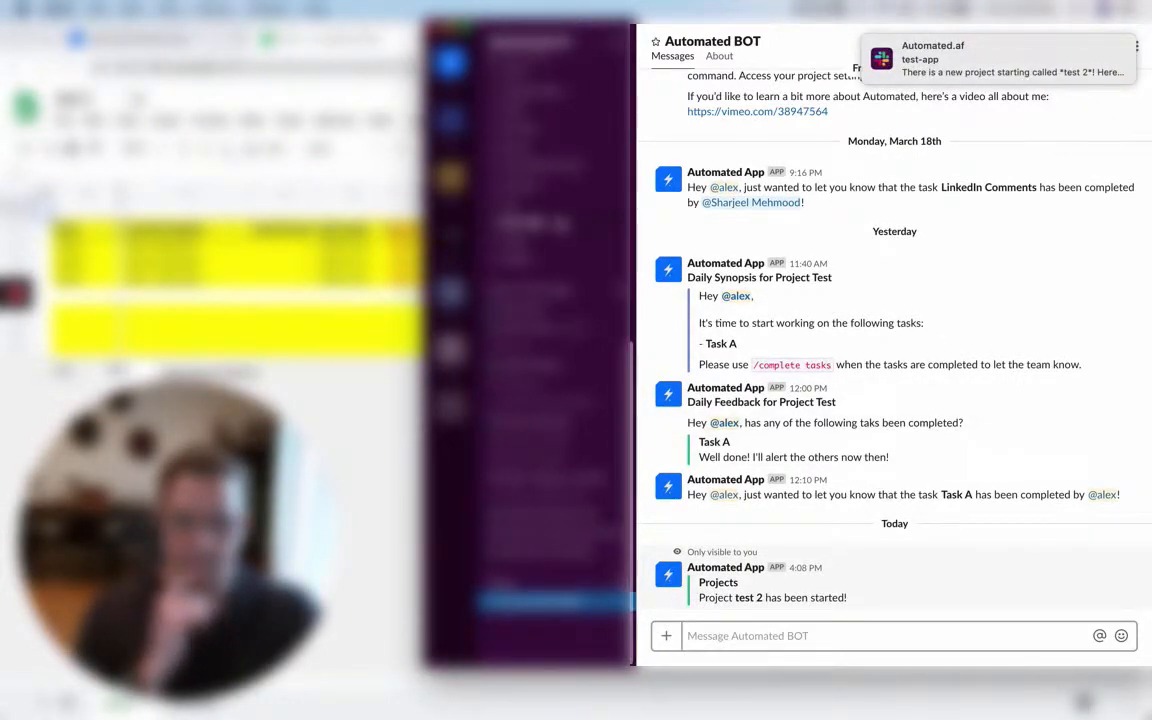
pyautogui.click(562, 224)
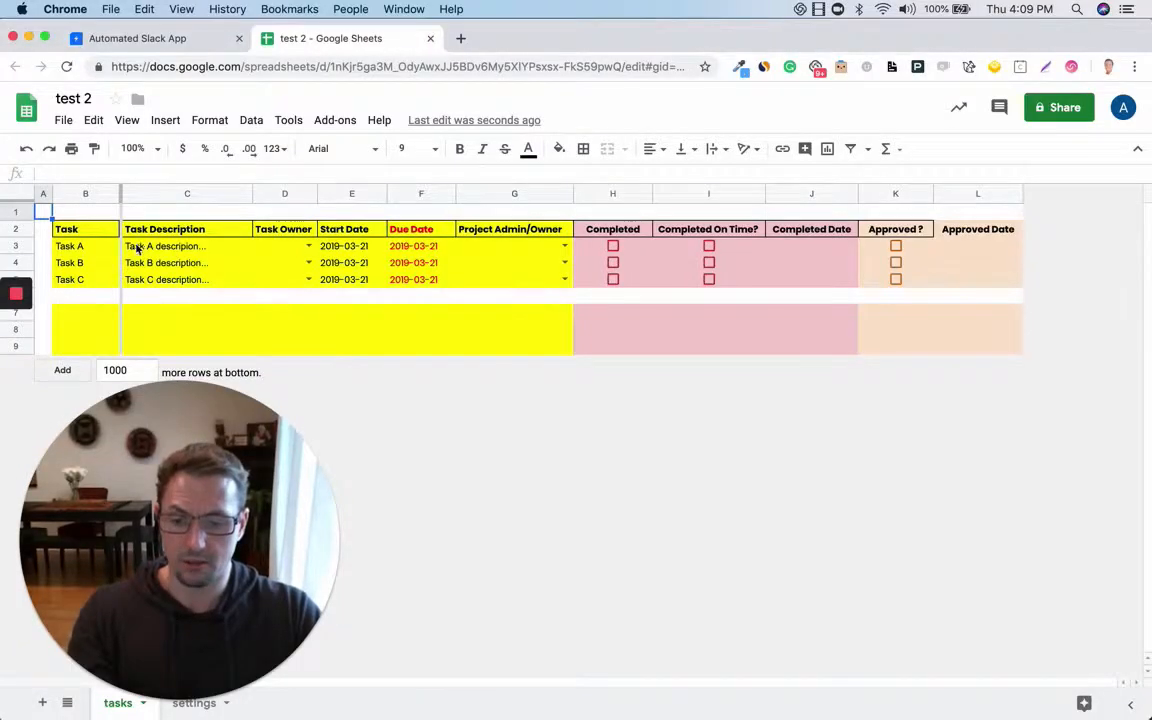
# Step: In the tasks sheet, assign the first listed team member as both task owner and project admin for Tasks A, B and C
pyautogui.click(309, 248)
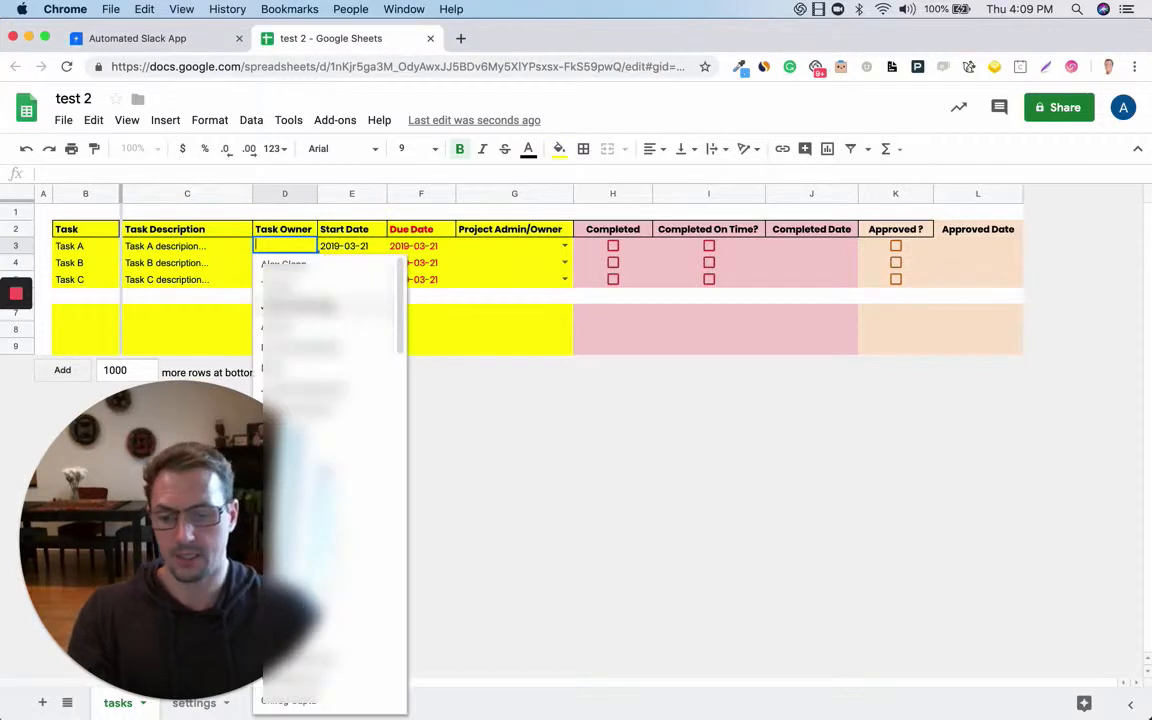
pyautogui.click(284, 264)
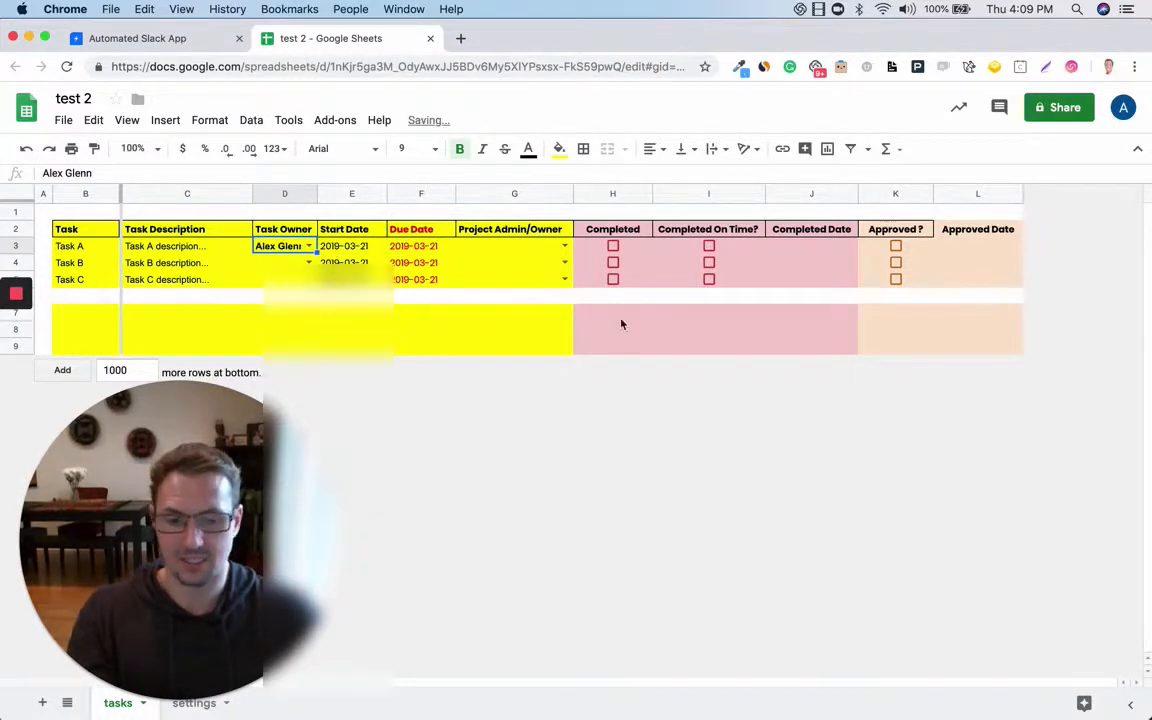
pyautogui.click(565, 246)
pyautogui.click(514, 264)
pyautogui.click(309, 263)
pyautogui.click(284, 281)
pyautogui.click(565, 263)
pyautogui.click(514, 281)
pyautogui.click(640, 345)
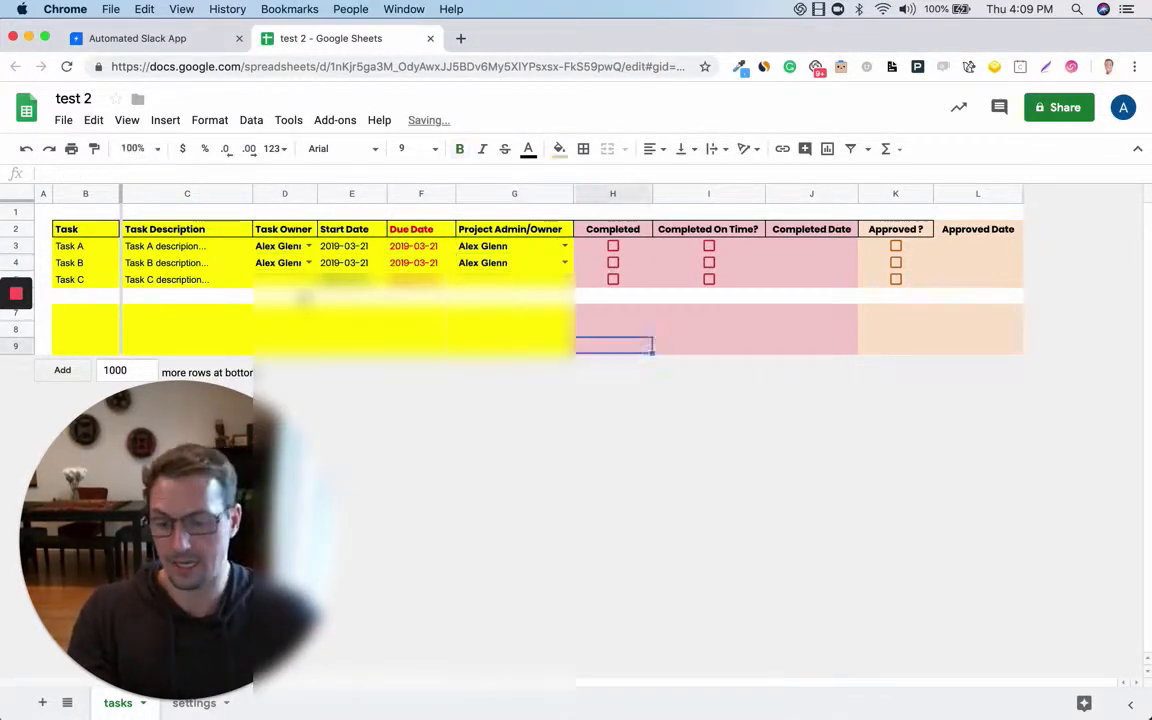
pyautogui.click(76, 247)
pyautogui.press('Down')
pyautogui.press('Down')
pyautogui.click(201, 250)
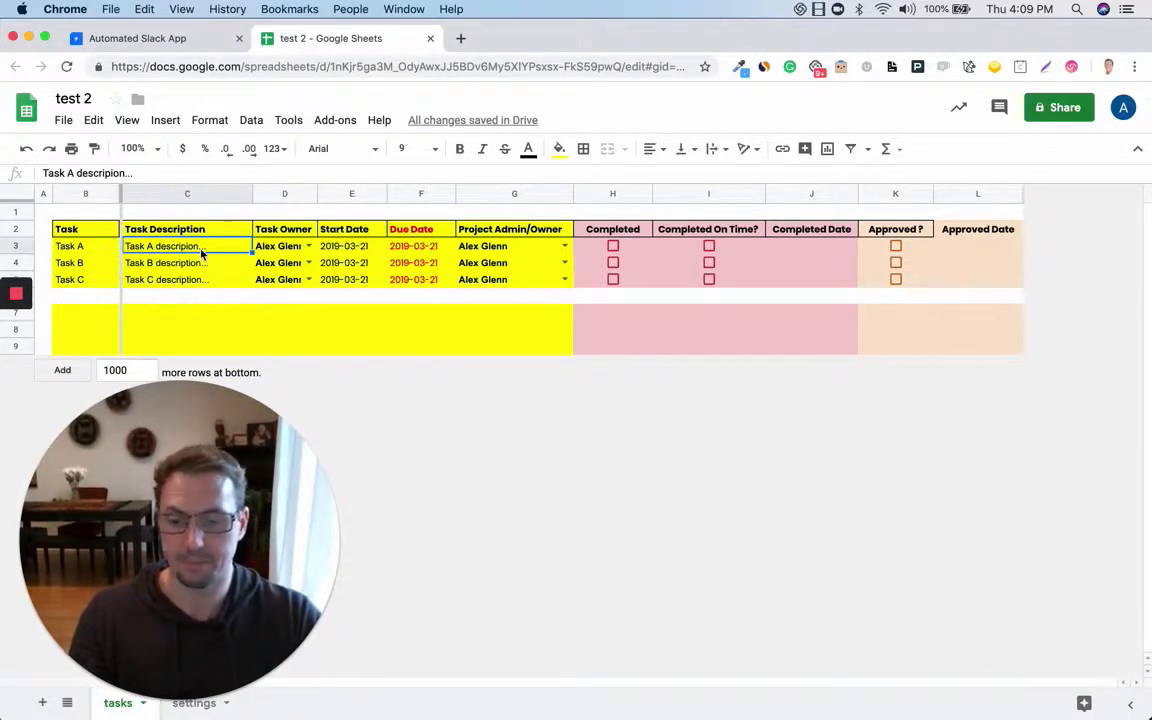
# Step: Examine the team member choices for Task A's owner and project admin in the tasks sheet
pyautogui.click(218, 263)
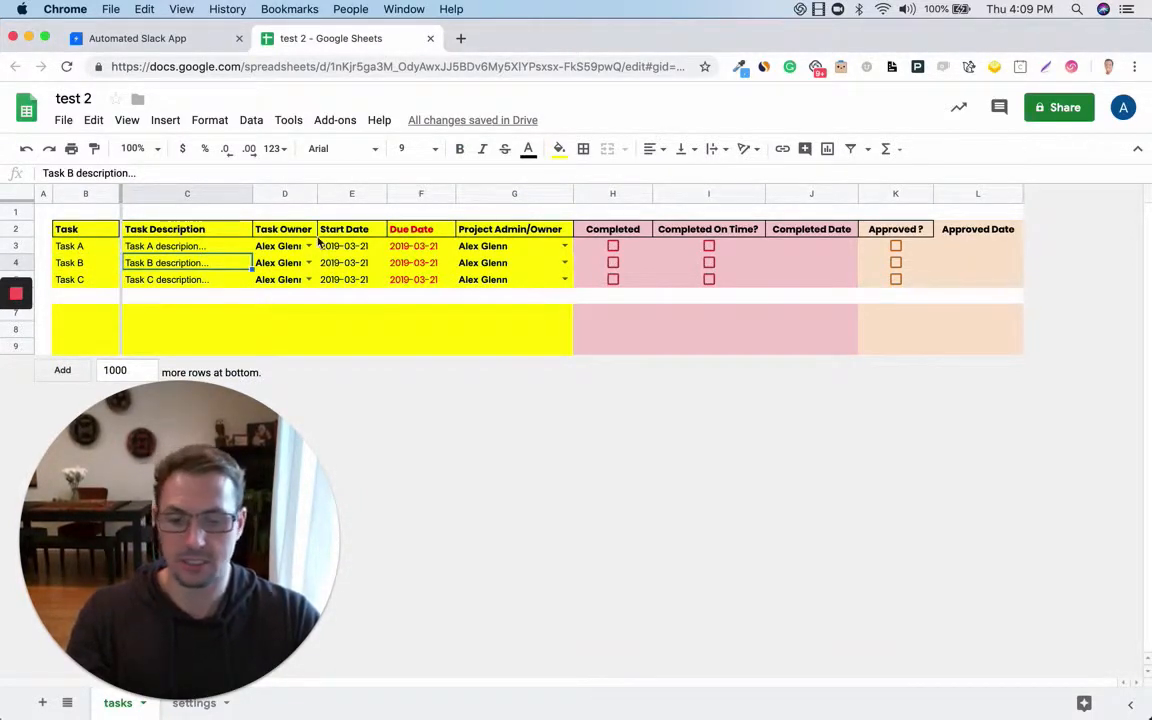
pyautogui.click(309, 245)
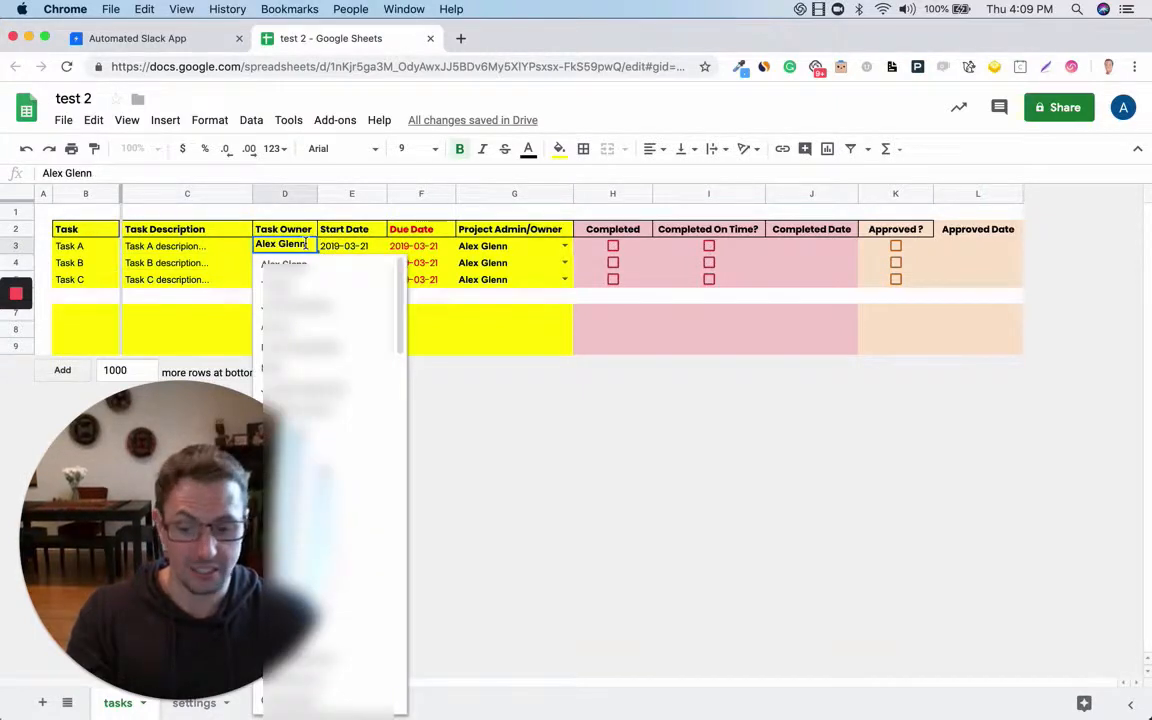
pyautogui.click(513, 344)
pyautogui.click(565, 246)
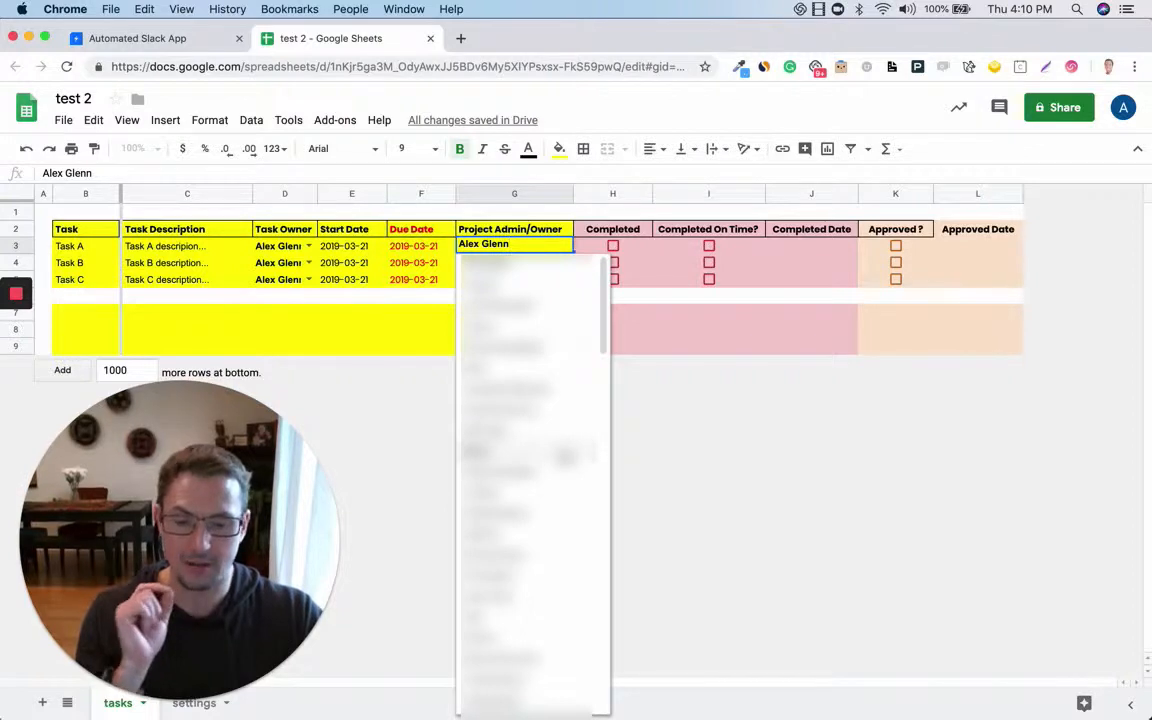
pyautogui.click(712, 447)
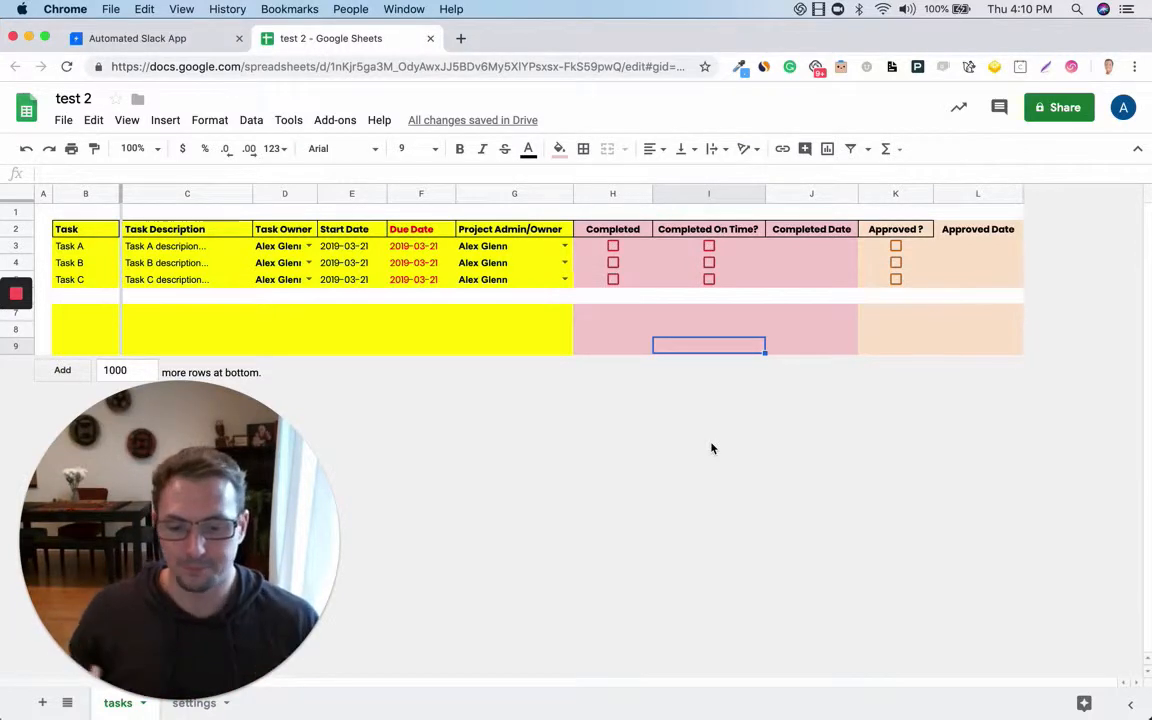
pyautogui.click(308, 246)
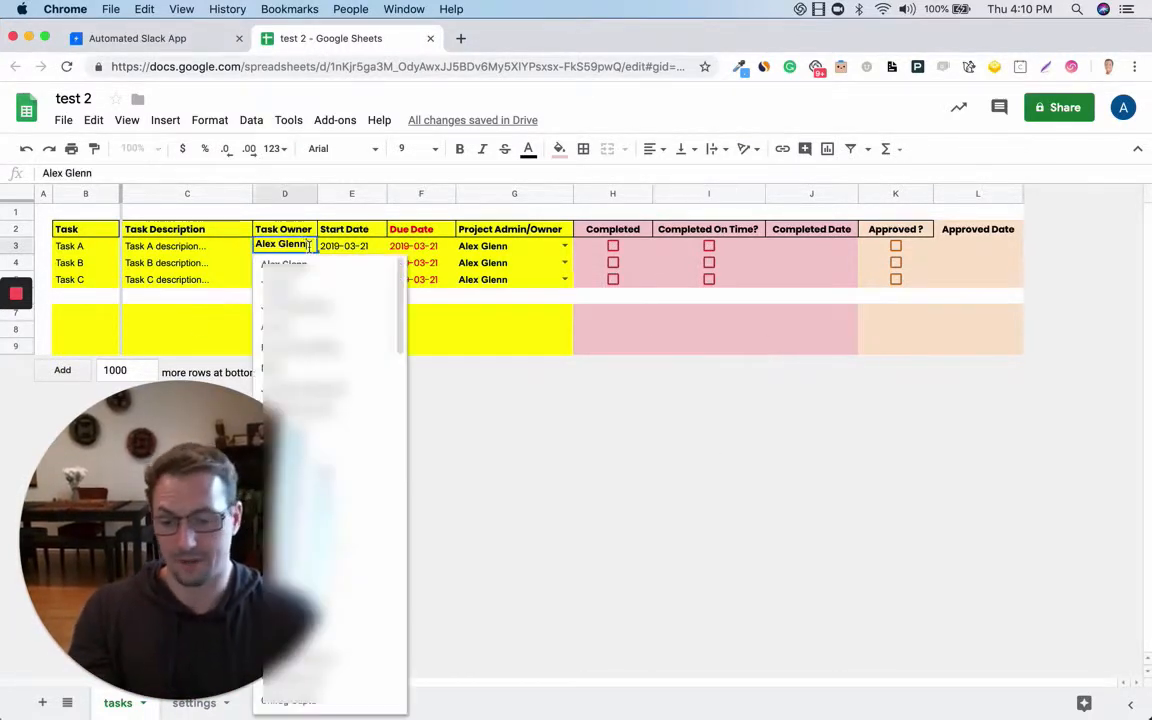
pyautogui.click(561, 464)
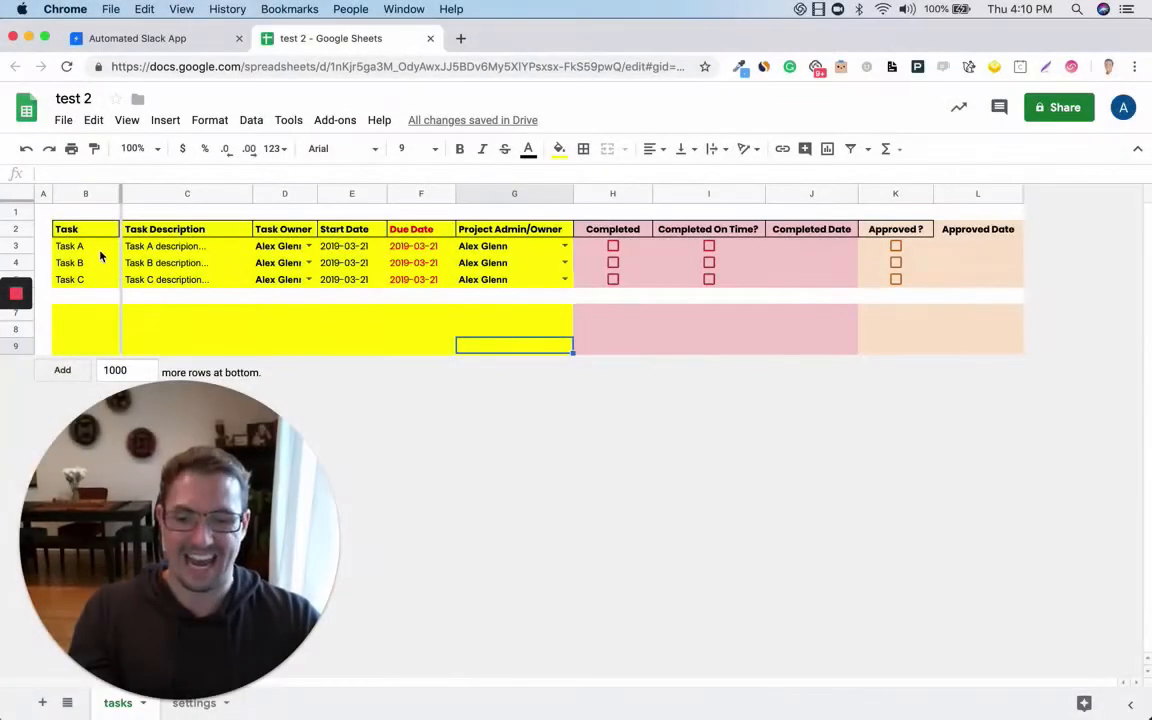
pyautogui.click(98, 252)
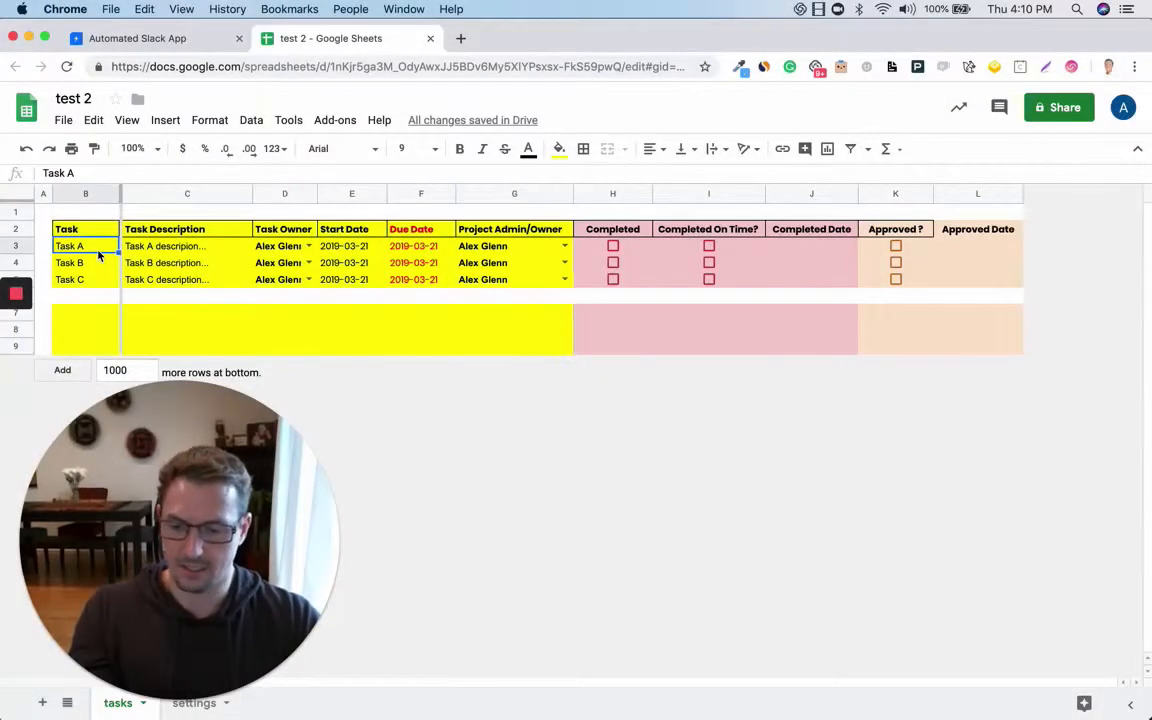
pyautogui.click(460, 388)
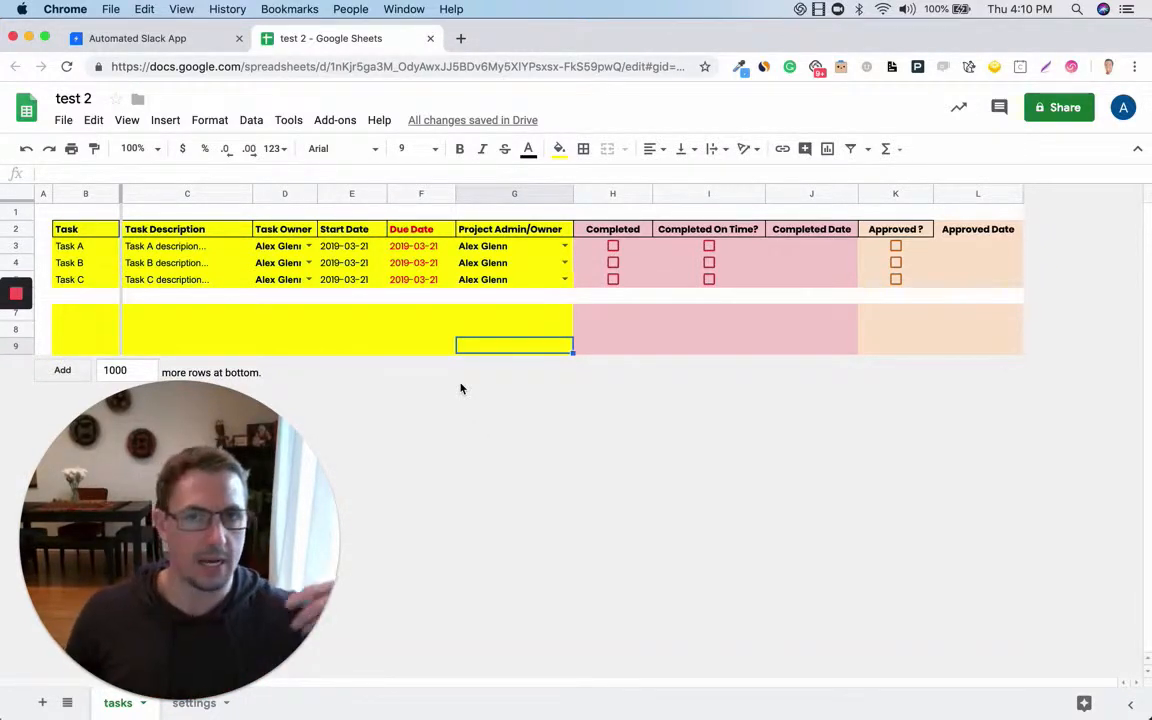
# Step: Set Task A's start date to 2019-03-21
pyautogui.click(199, 246)
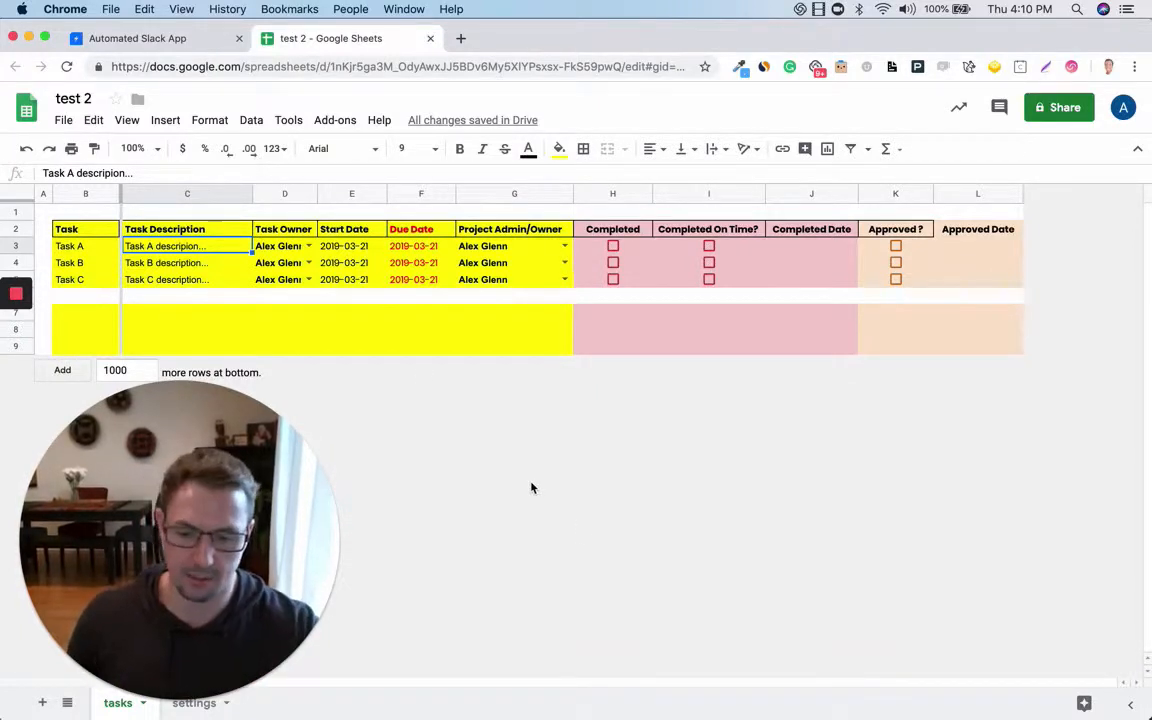
pyautogui.click(345, 250)
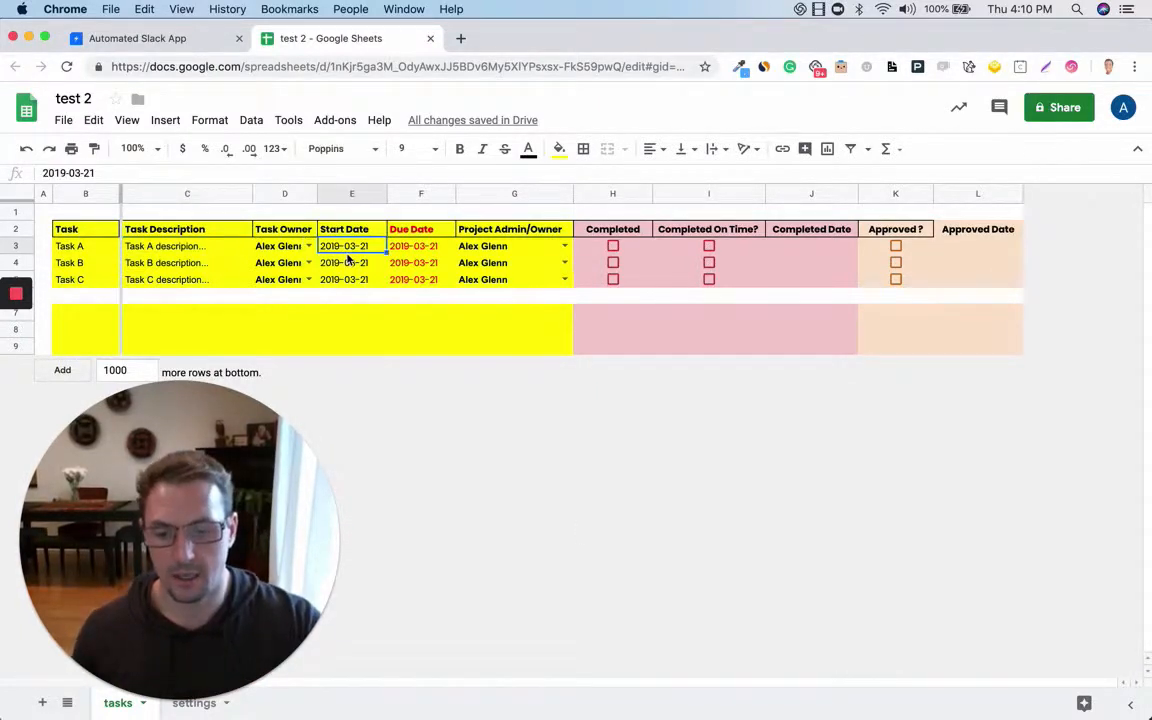
pyautogui.doubleClick(354, 250)
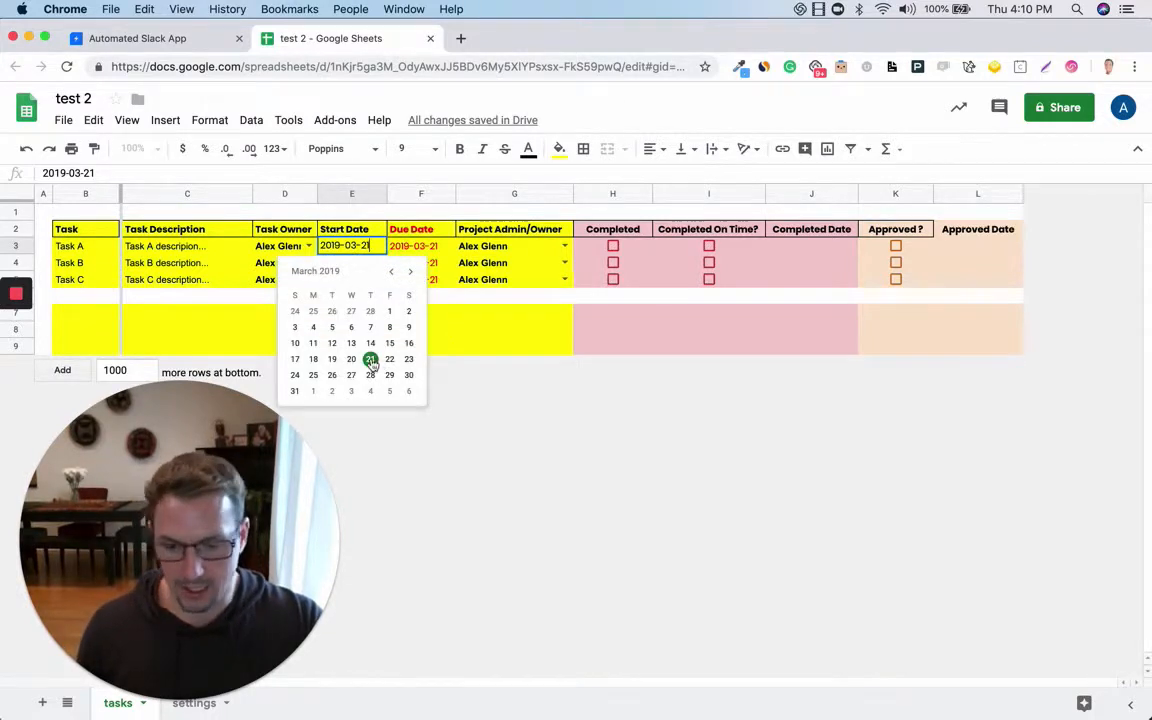
pyautogui.click(372, 360)
pyautogui.click(550, 442)
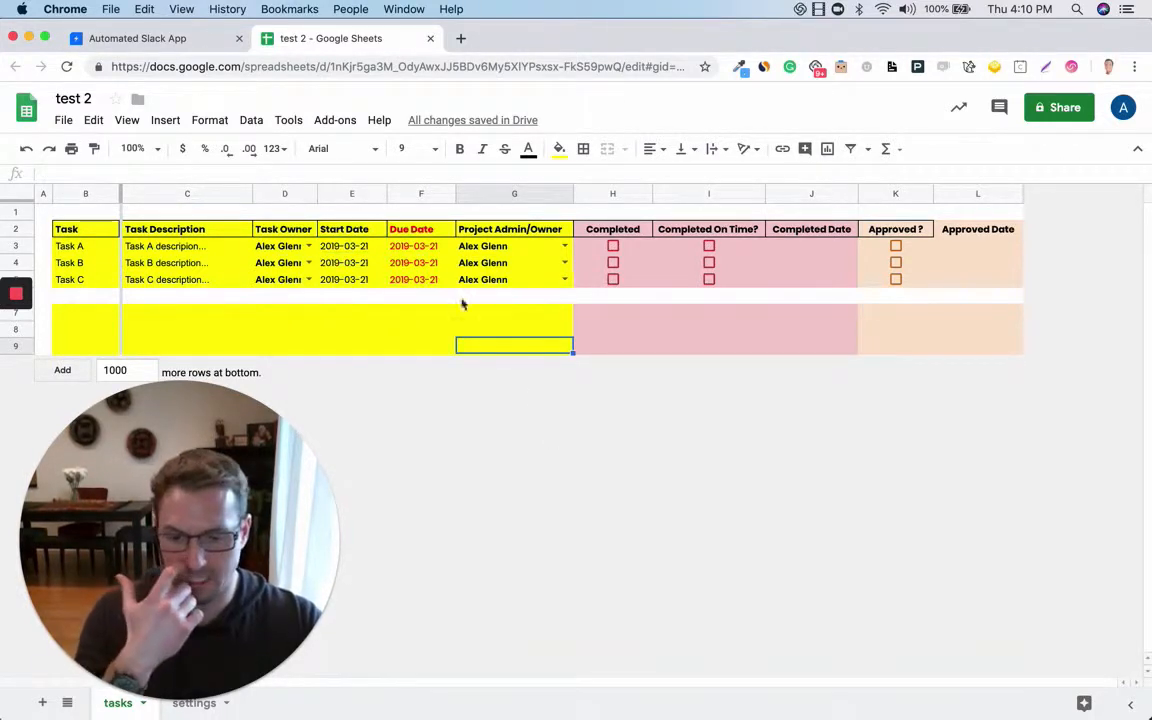
# Step: Review the descriptions, owners, start dates and due dates of Tasks A and B in the tasks sheet
pyautogui.click(395, 248)
pyautogui.click(538, 451)
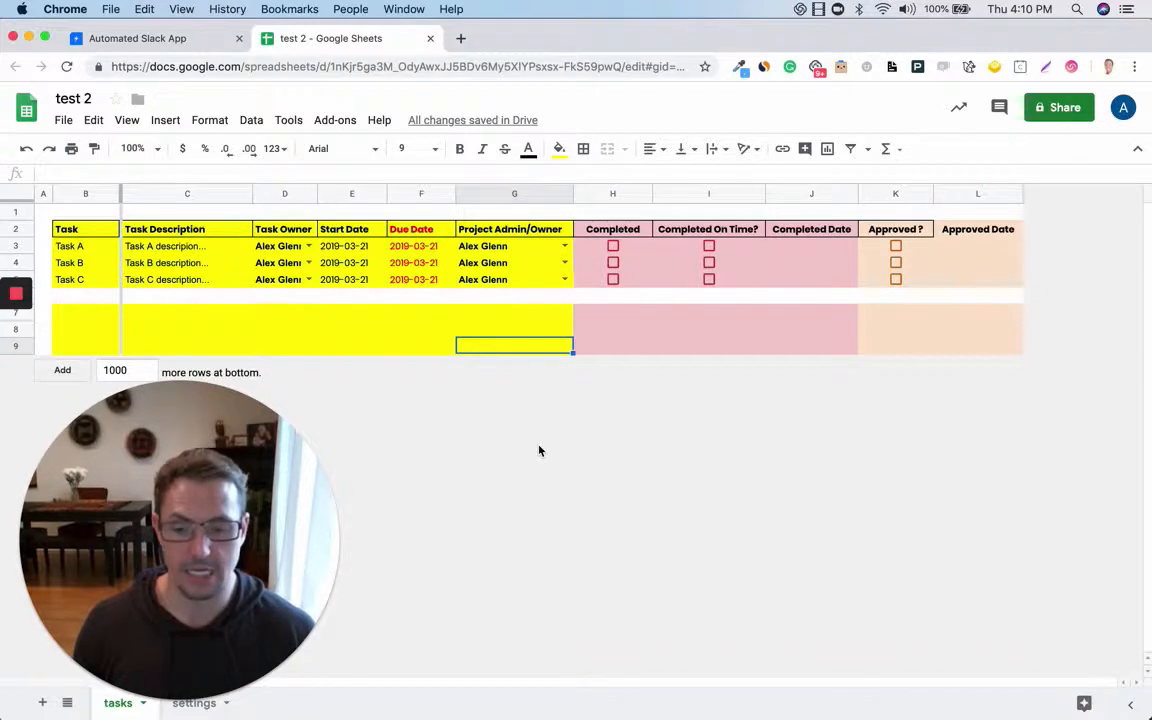
pyautogui.click(350, 250)
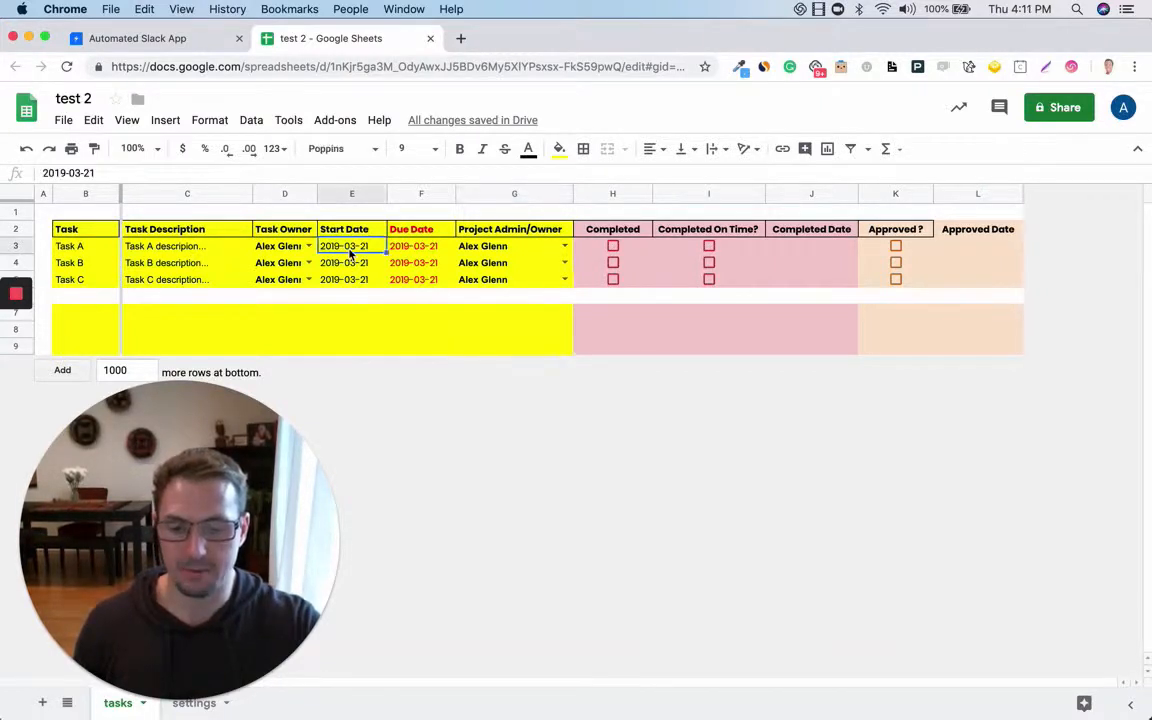
pyautogui.click(419, 247)
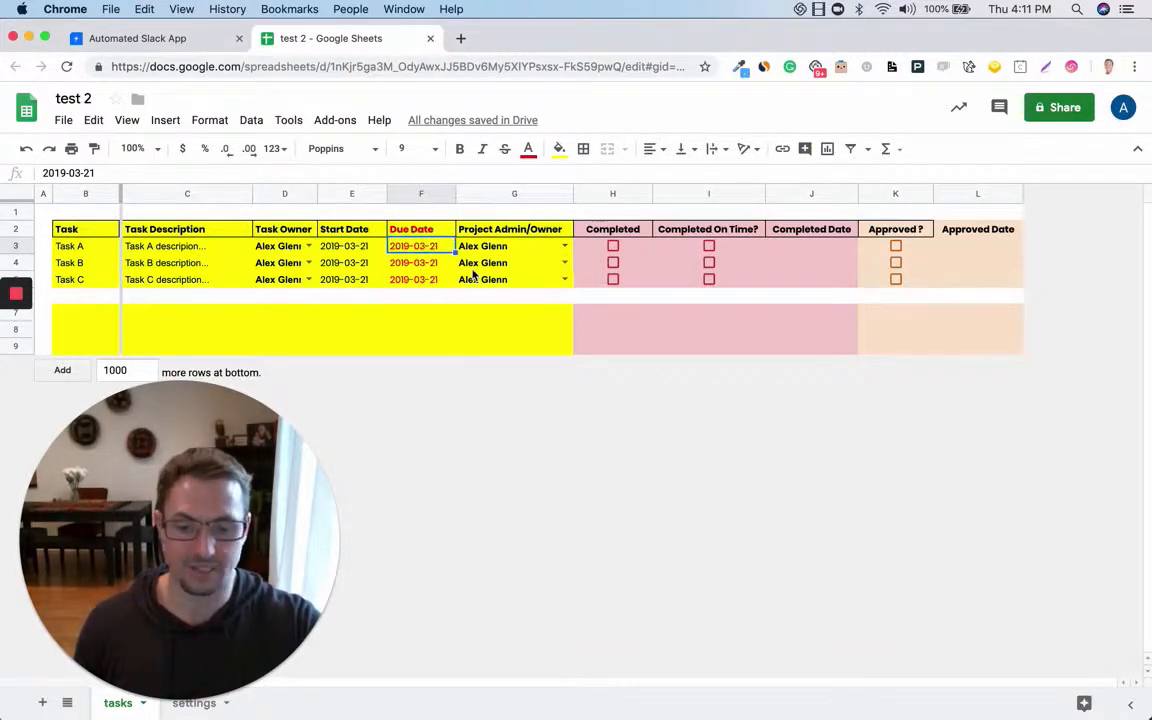
pyautogui.click(347, 262)
pyautogui.click(262, 262)
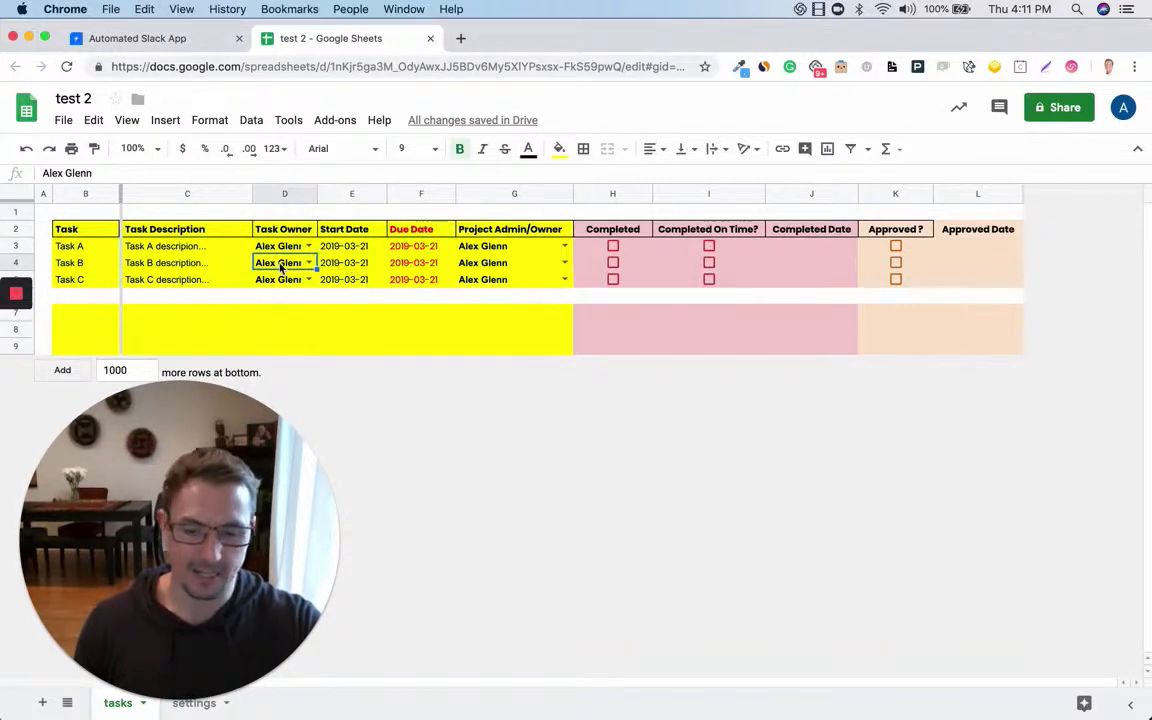
pyautogui.click(342, 266)
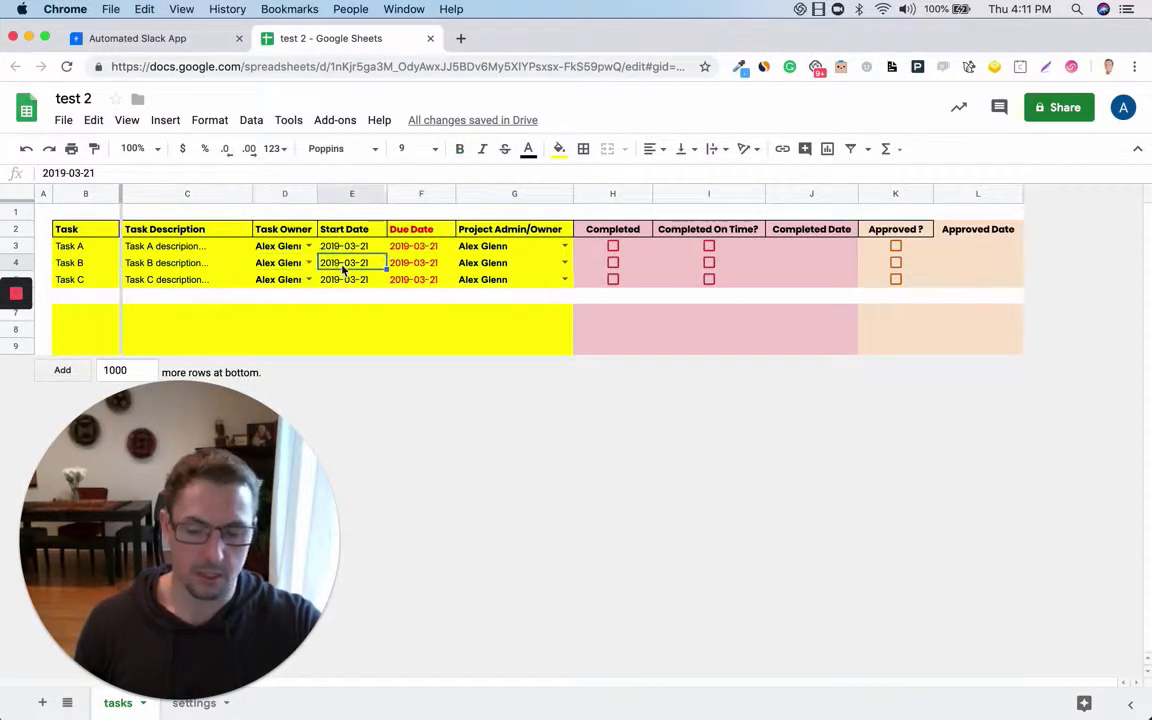
pyautogui.click(426, 265)
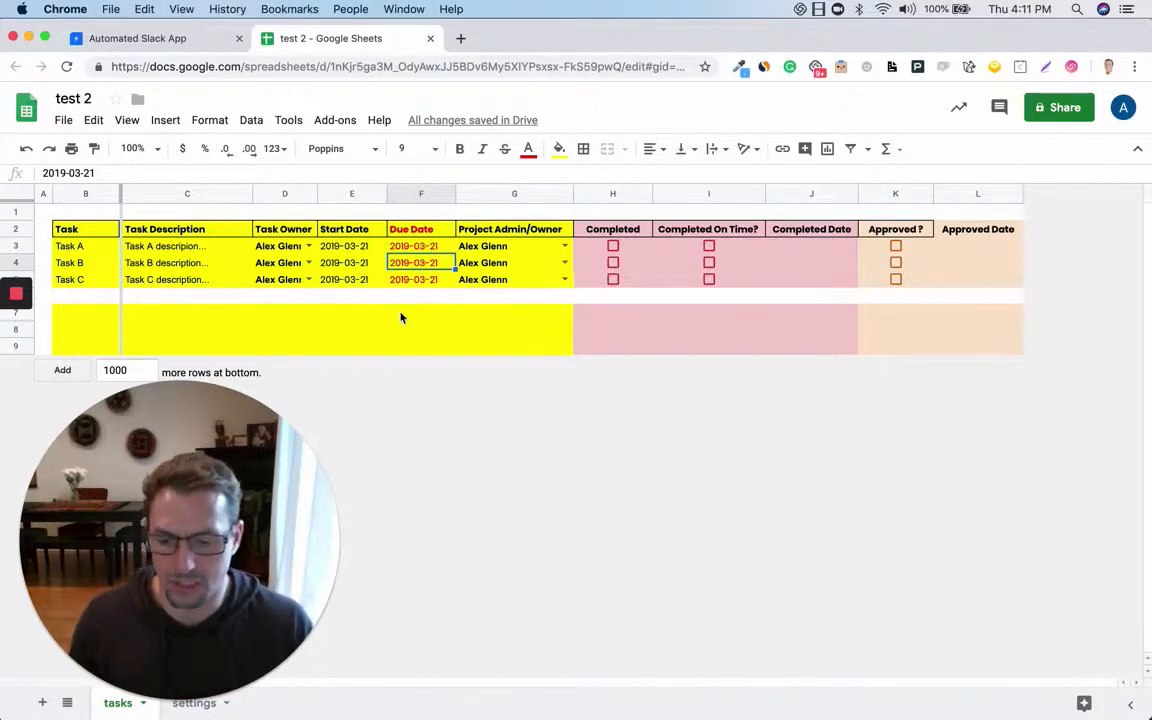
pyautogui.click(213, 250)
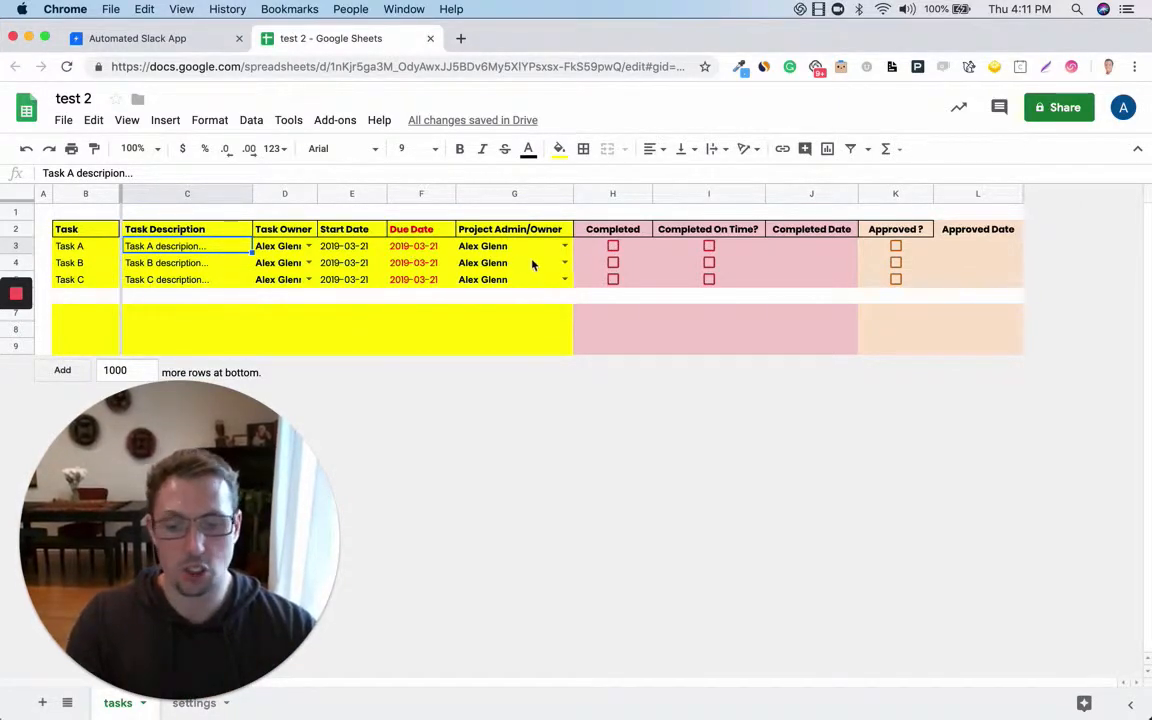
pyautogui.click(430, 247)
pyautogui.click(366, 262)
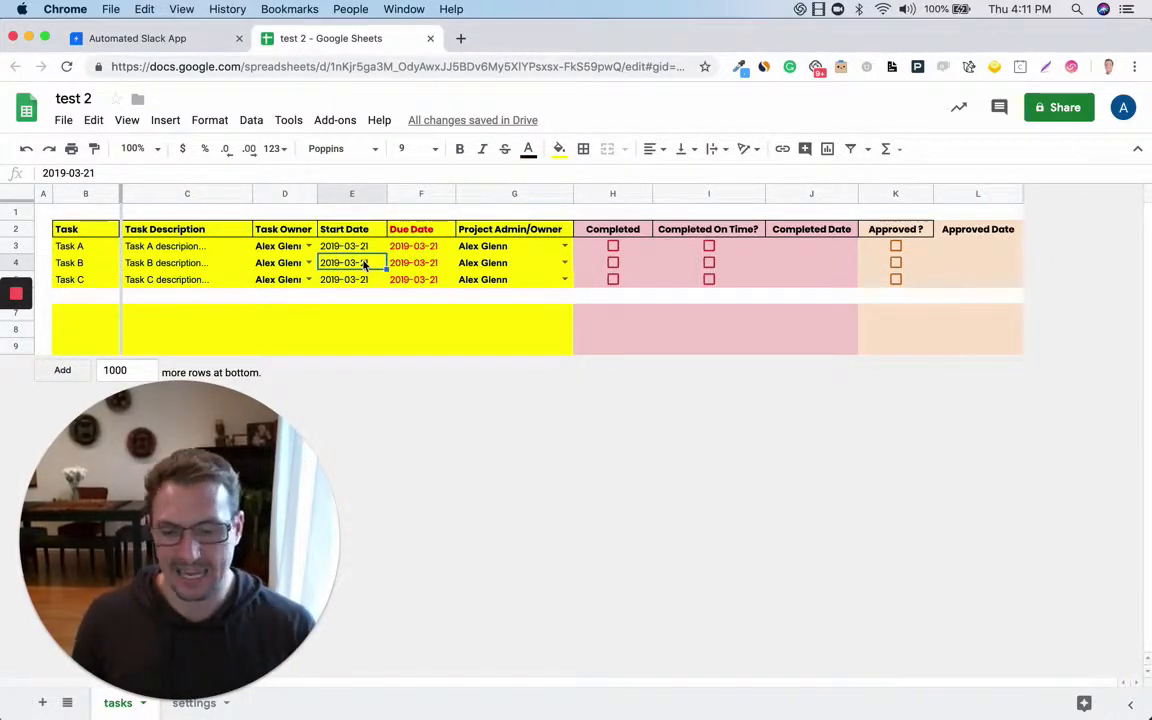
pyautogui.click(145, 266)
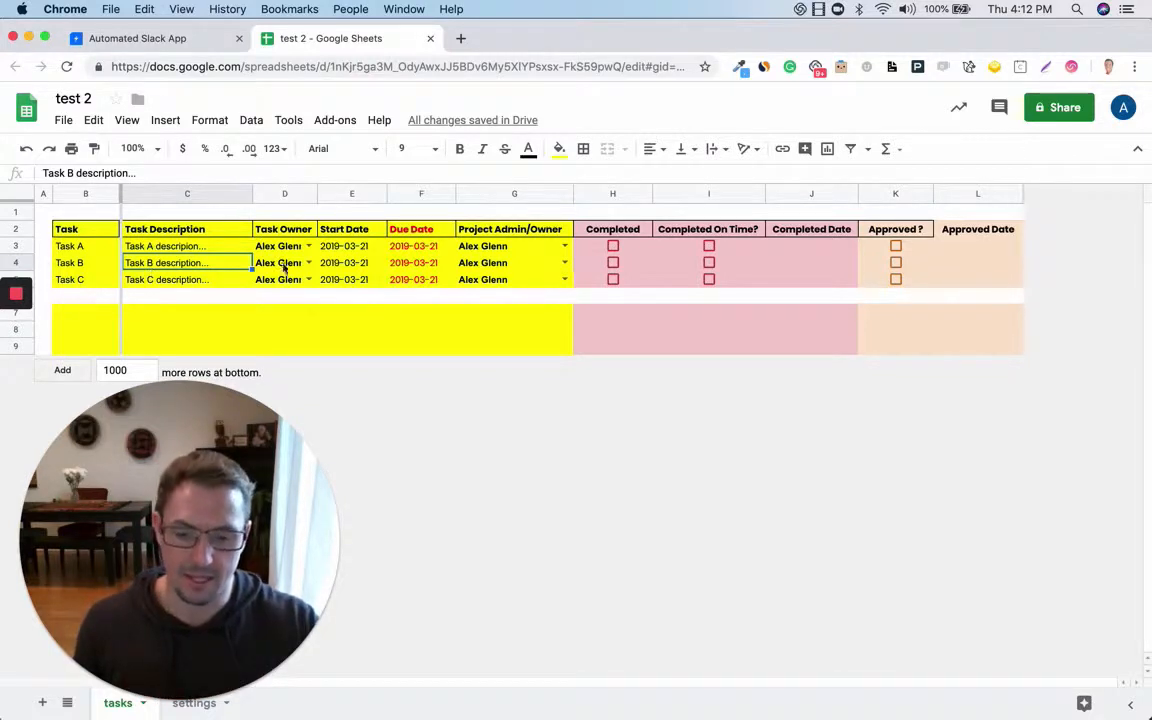
pyautogui.click(427, 268)
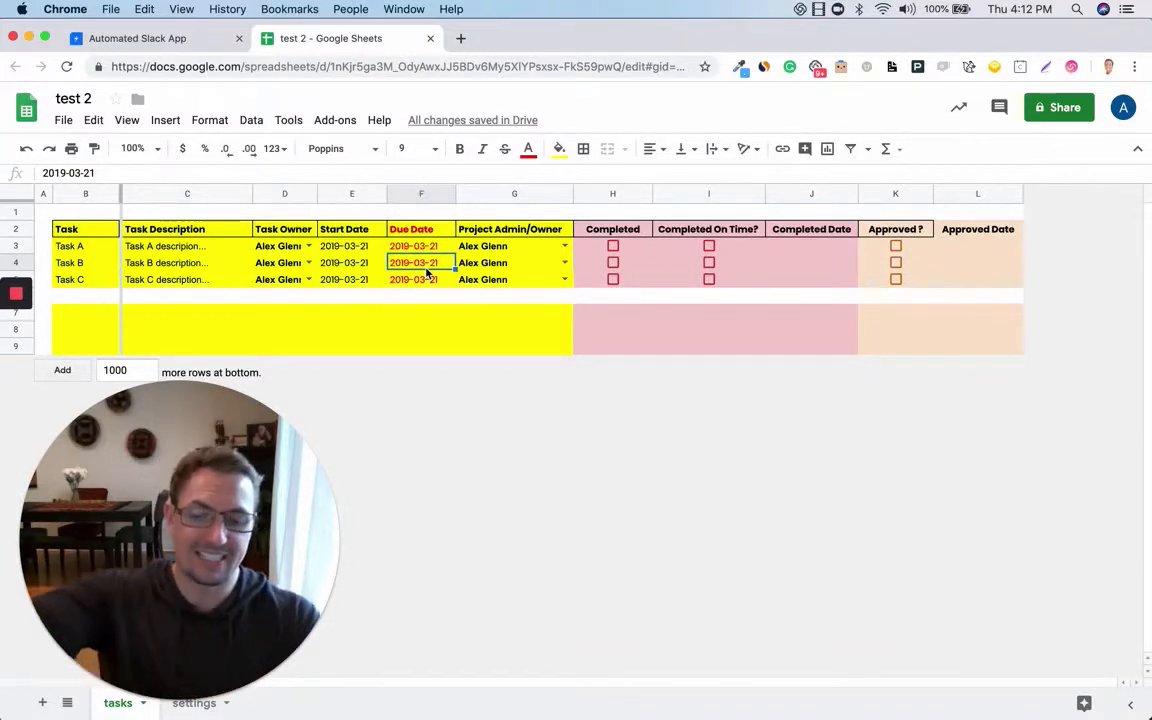
pyautogui.click(518, 308)
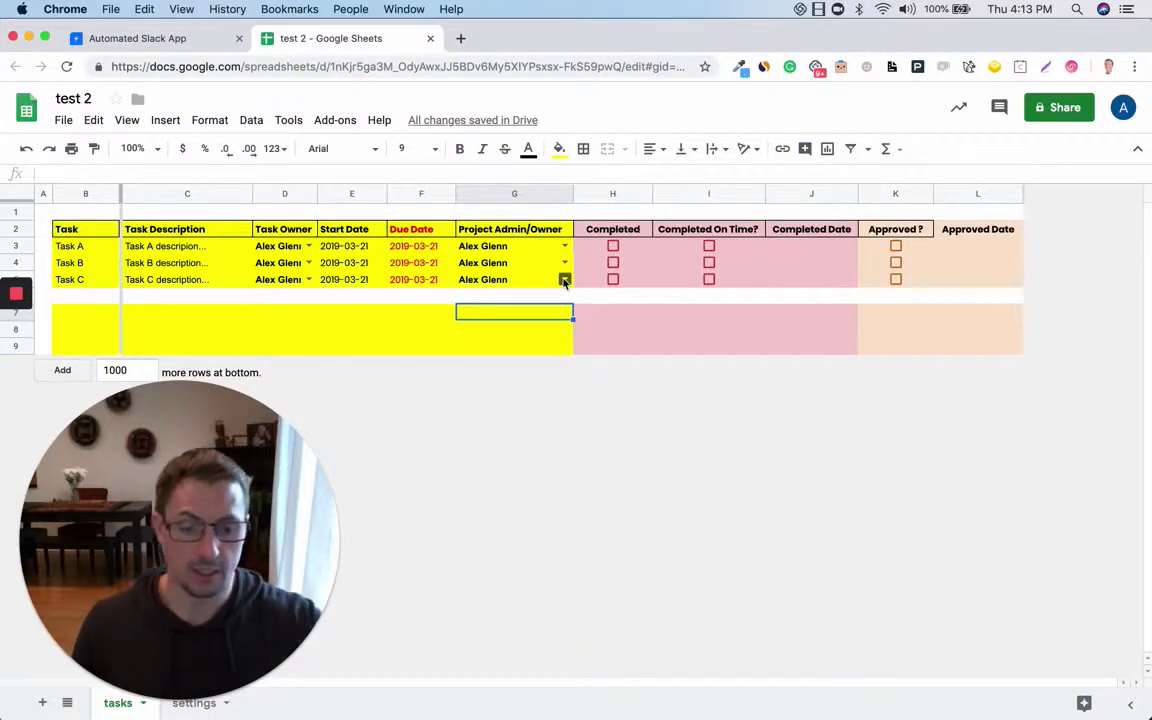
# Step: Switch to Slack and open the Automated BOT chat to read the daily synopsis for project test 2
pyautogui.hotkey('ctrl', 'Up')
pyautogui.click(883, 569)
pyautogui.click(568, 601)
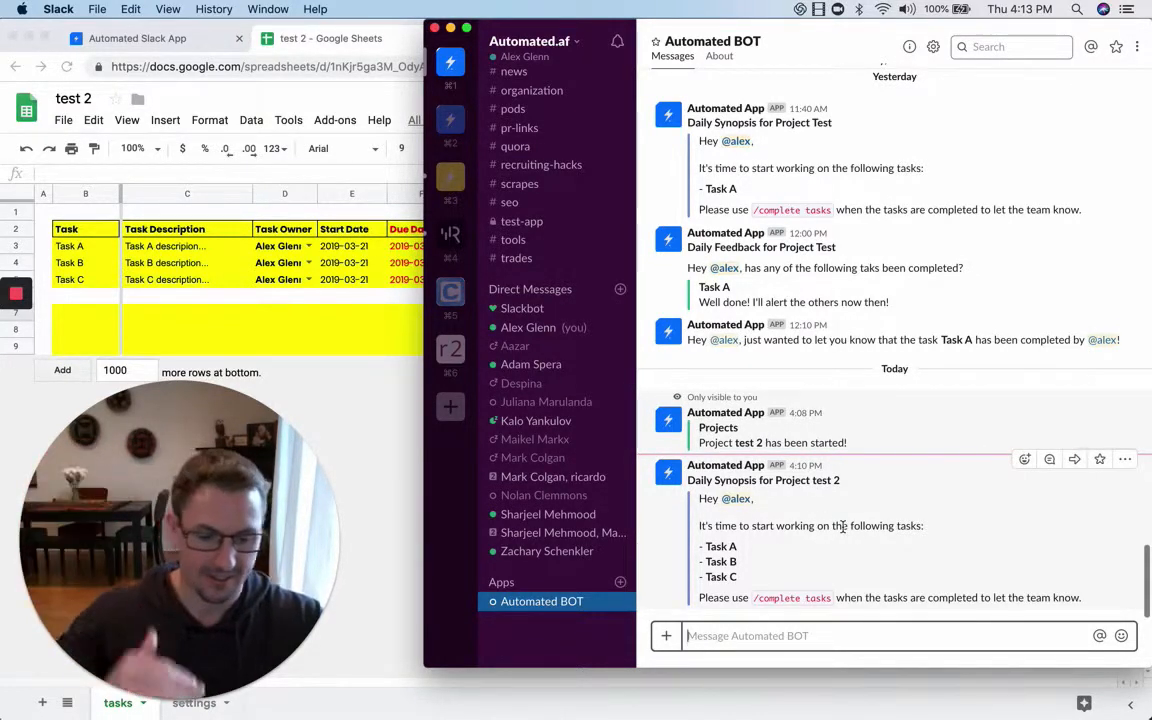
# Step: Run the /complete tasks command in the Automated BOT chat
pyautogui.click(823, 637)
pyautogui.write('/')
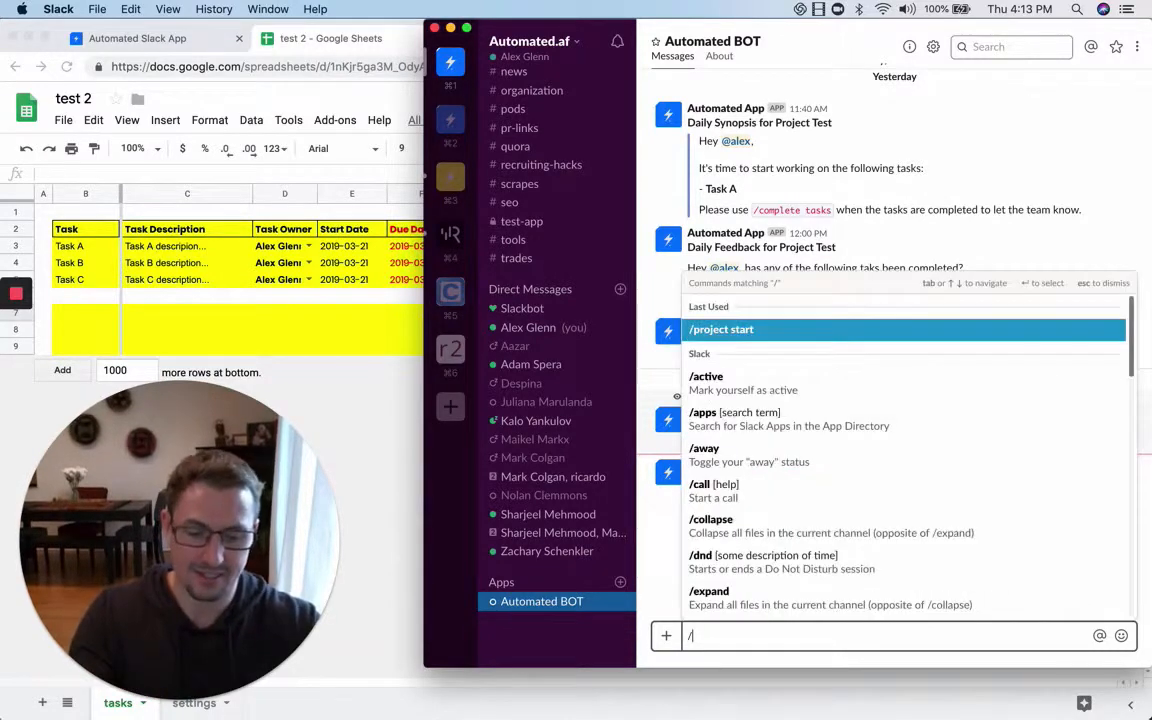
pyautogui.write('complete tasks')
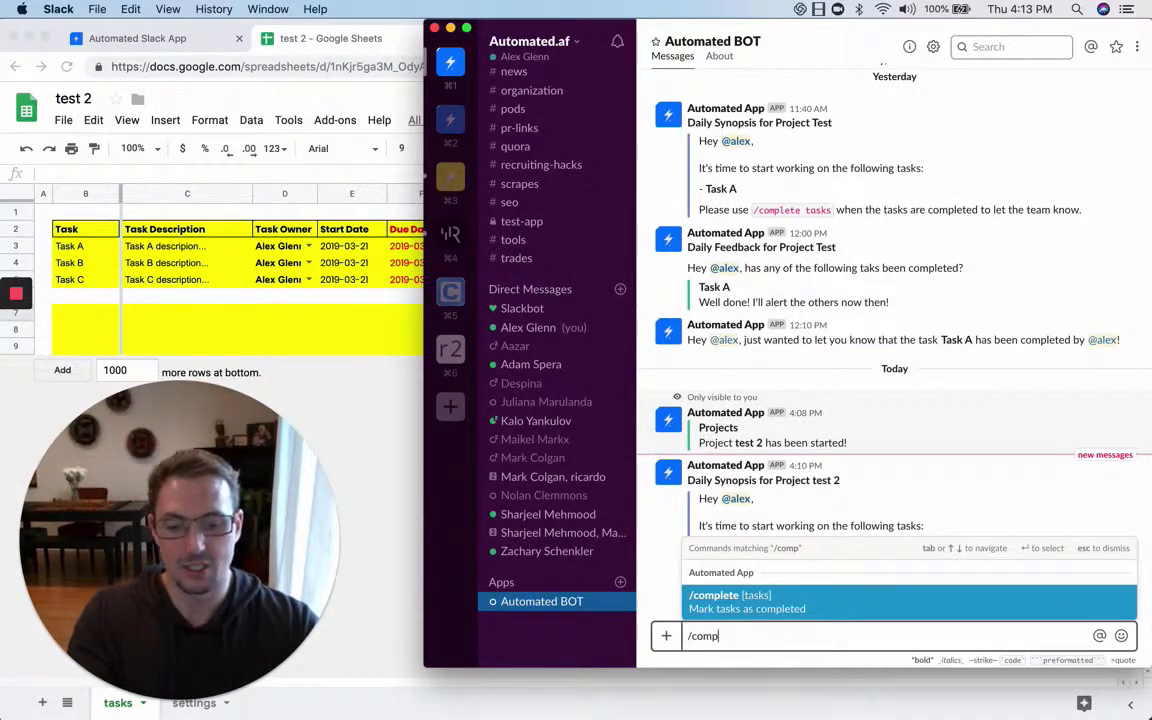
pyautogui.press('Return')
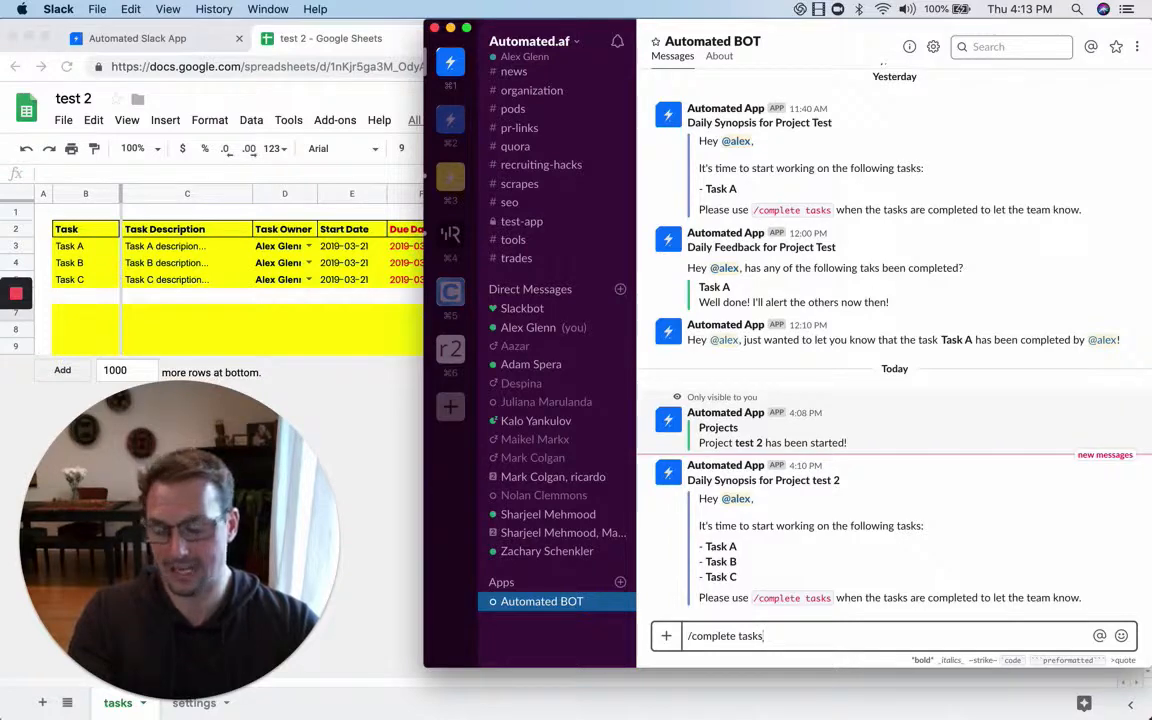
pyautogui.press('Return')
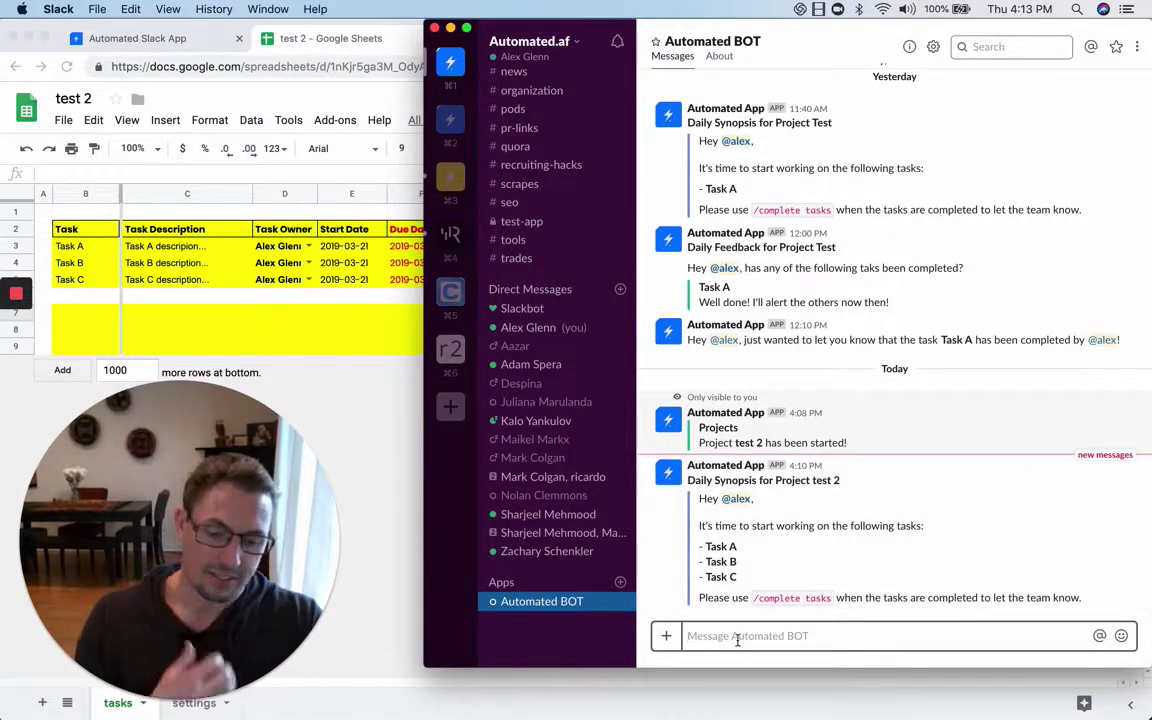
# Step: Choose [test 2] Task A as the task to complete and confirm its completion
pyautogui.click(748, 595)
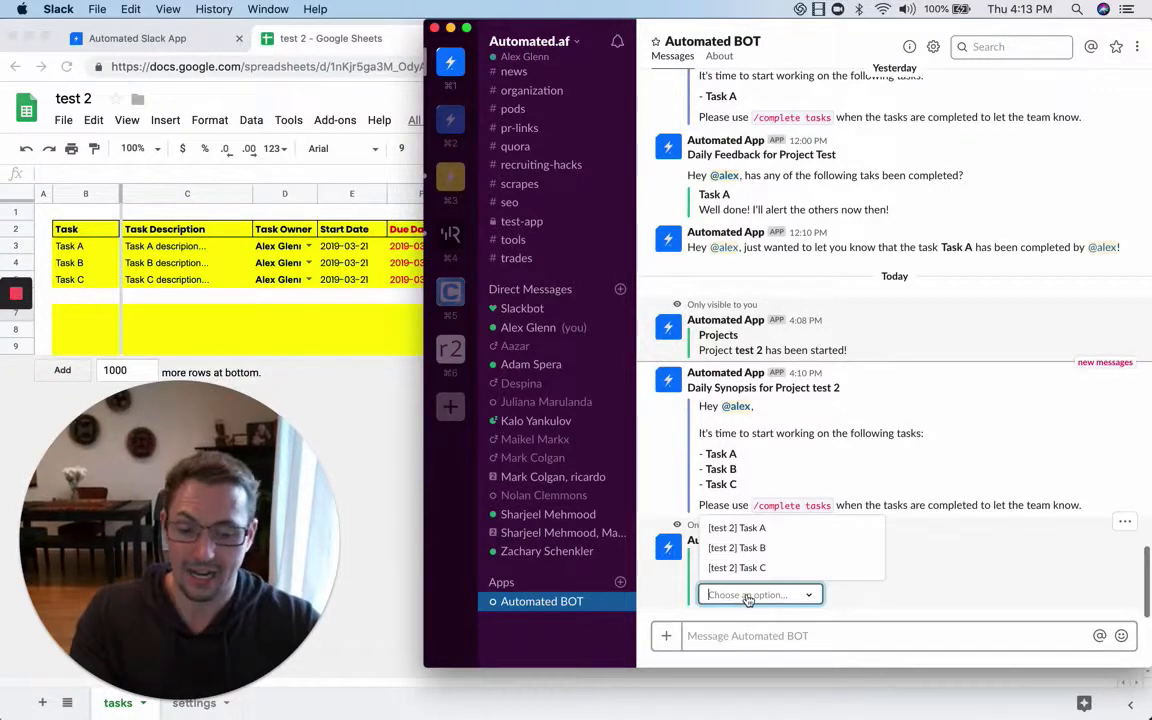
pyautogui.click(756, 530)
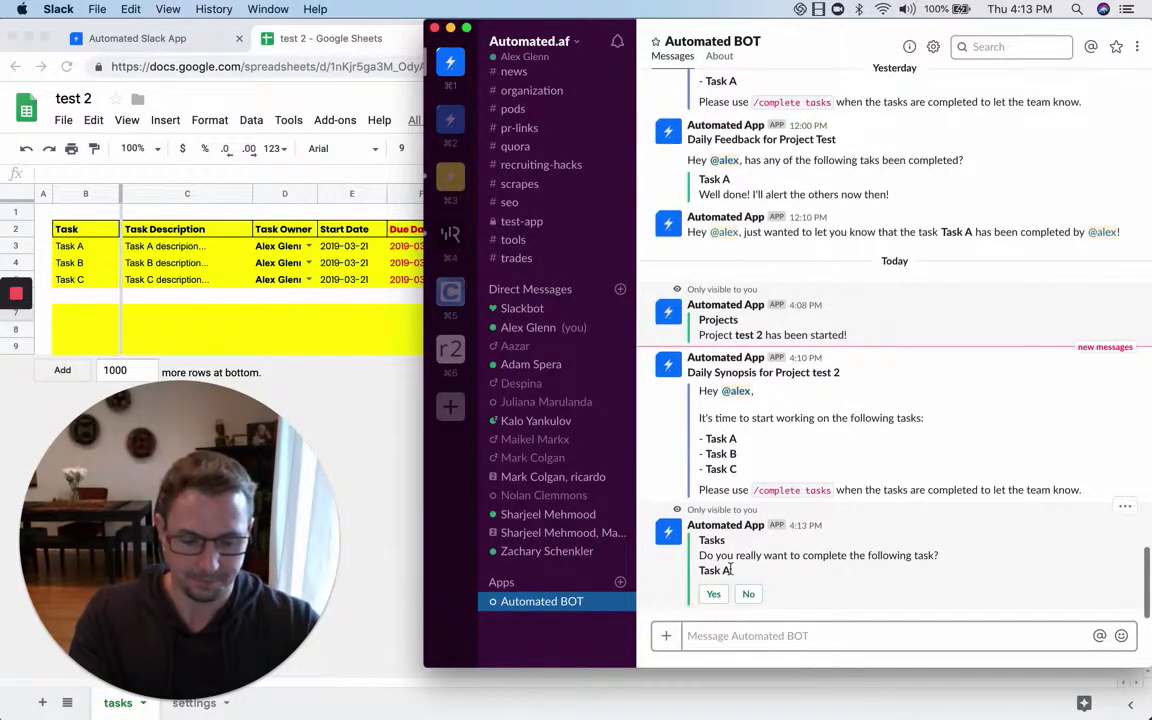
pyautogui.click(714, 595)
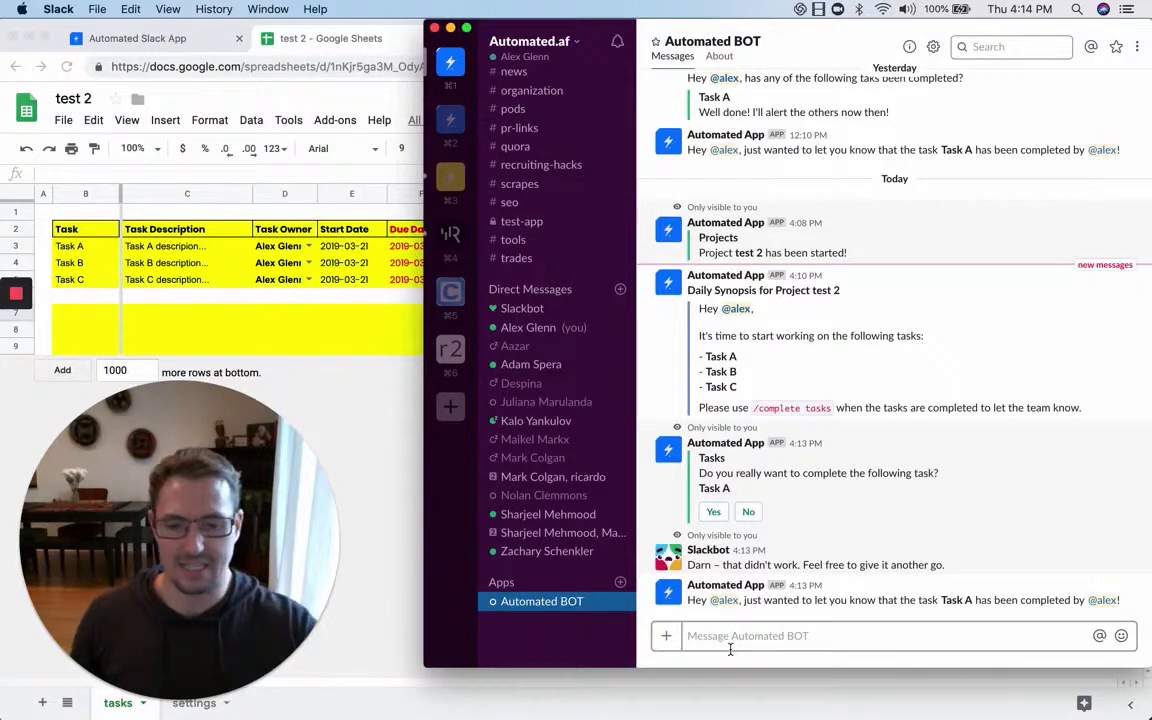
# Step: Switch back to Chrome and open My Projects in Automated to view the actions available for test 2
pyautogui.click(373, 420)
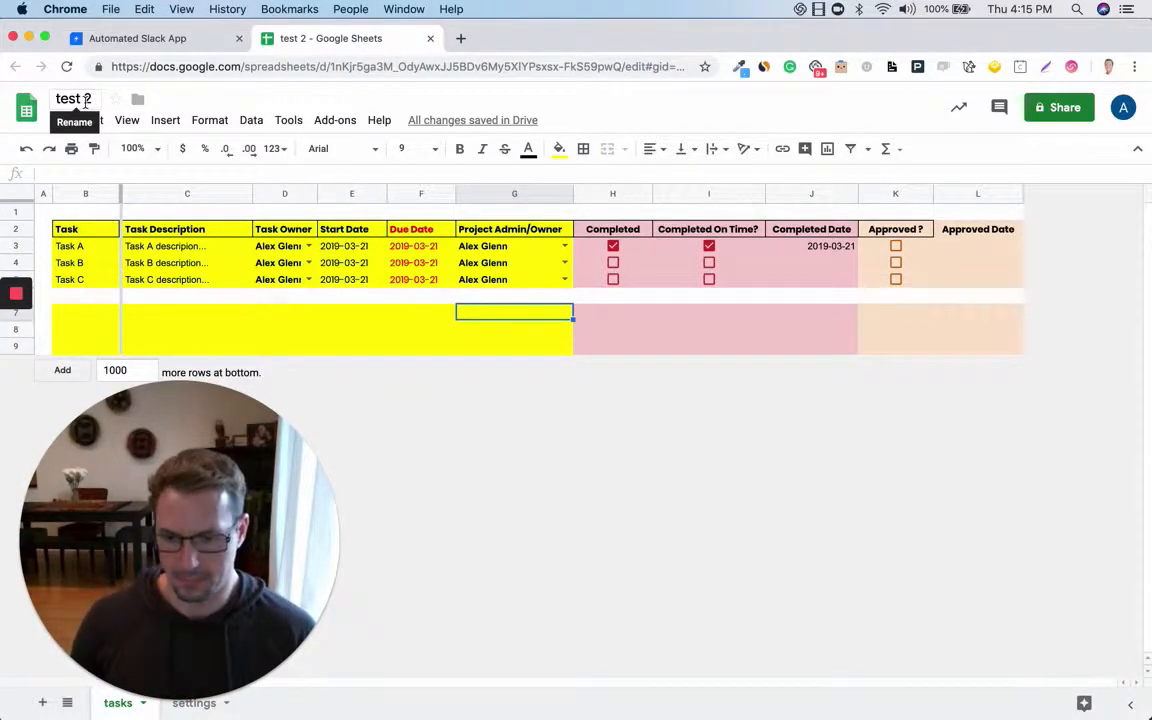
pyautogui.click(189, 37)
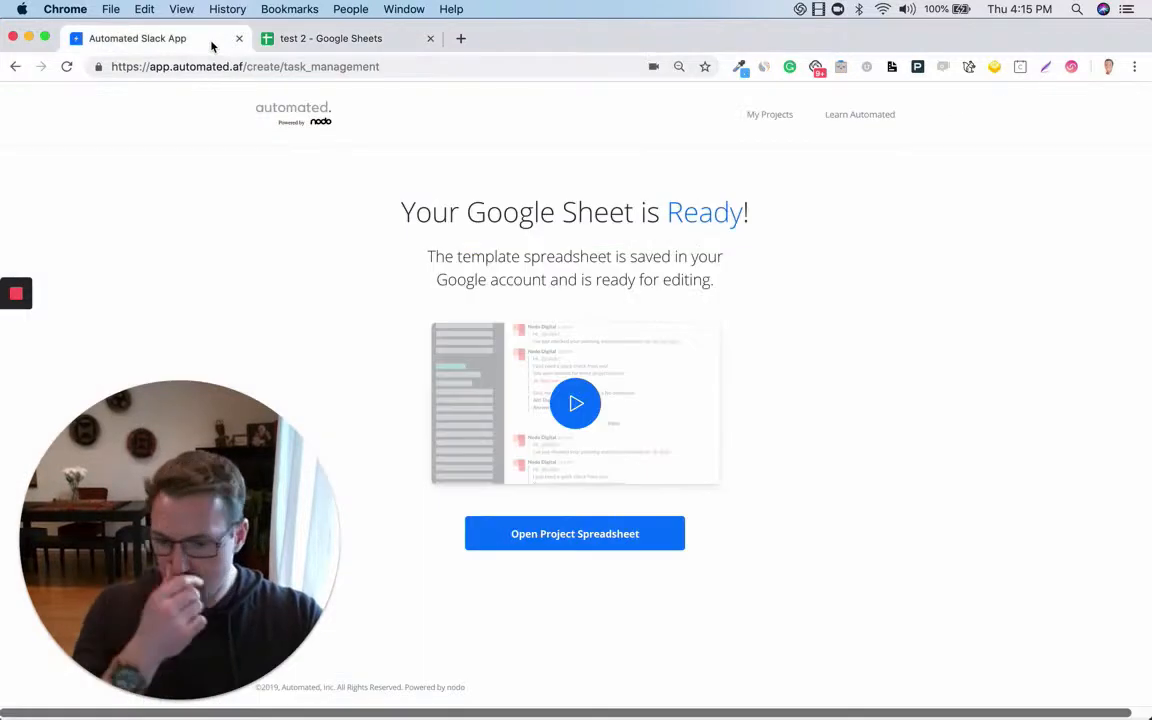
pyautogui.click(772, 115)
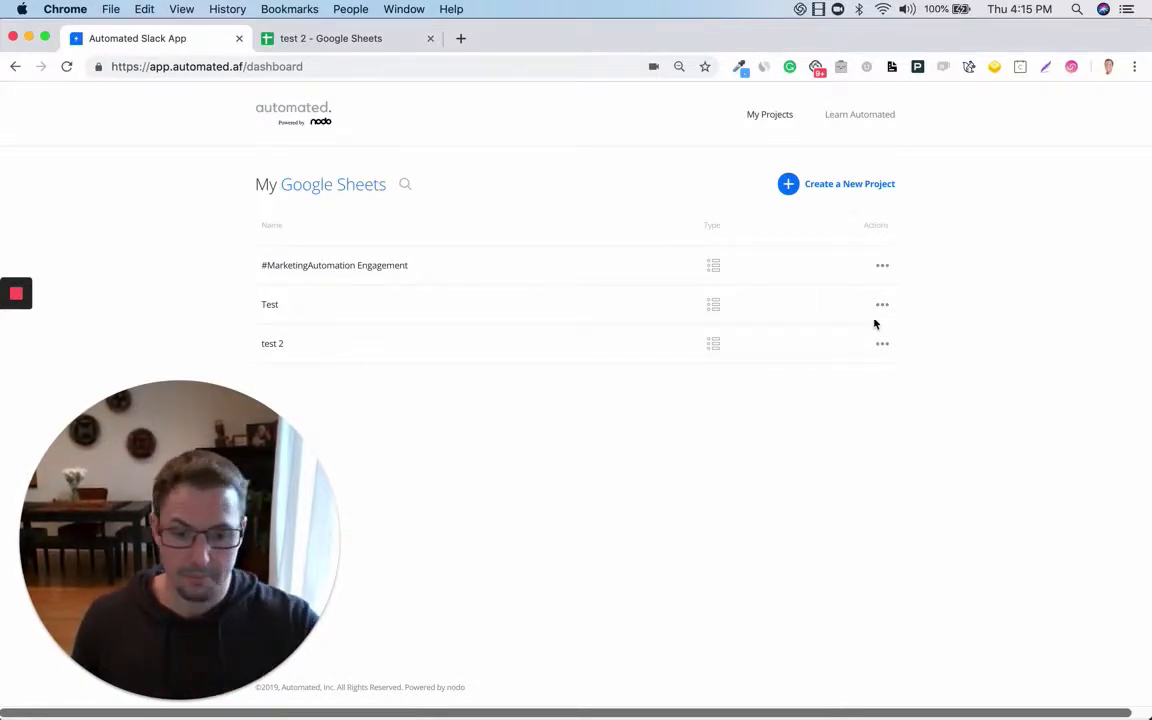
pyautogui.moveTo(775, 314)
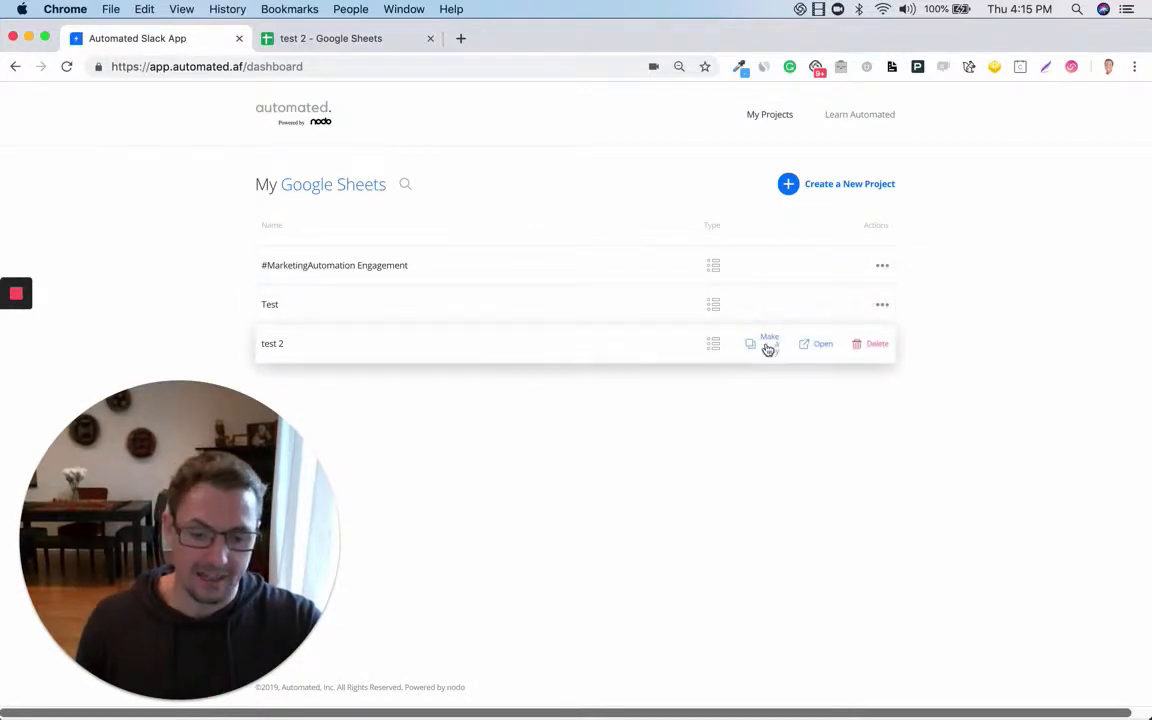
# Step: Make a copy of the test 2 project, name it test 3 and continue to the recurring alerts settings
pyautogui.click(767, 345)
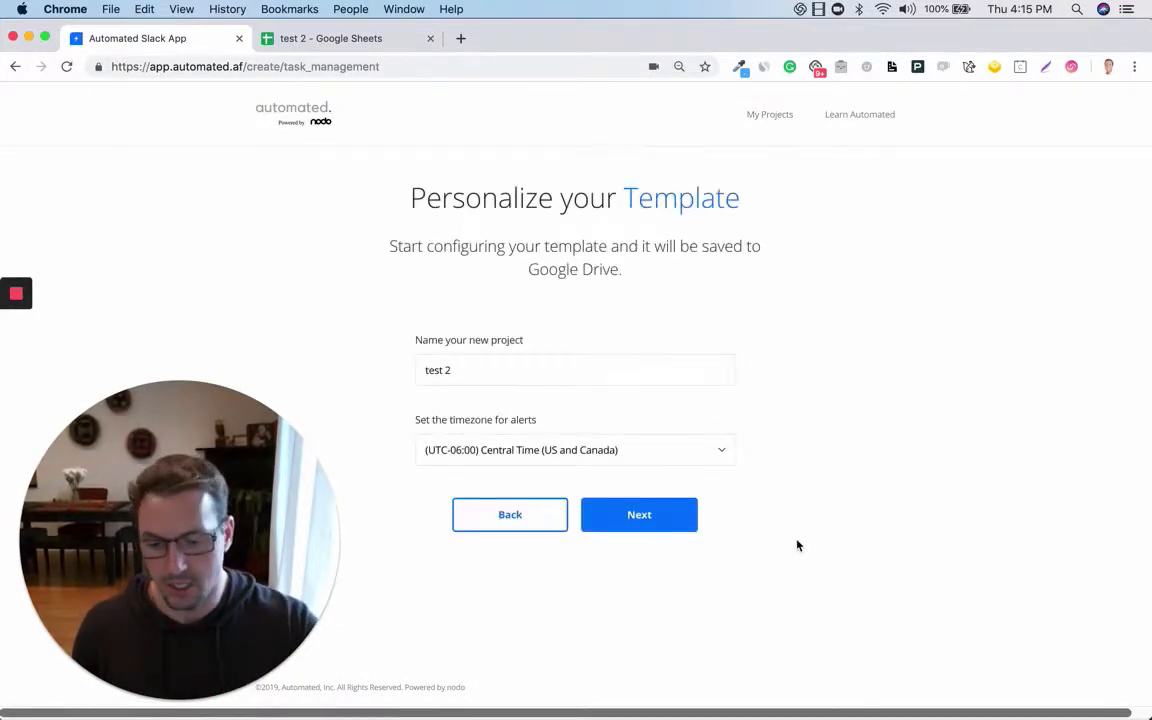
pyautogui.click(474, 360)
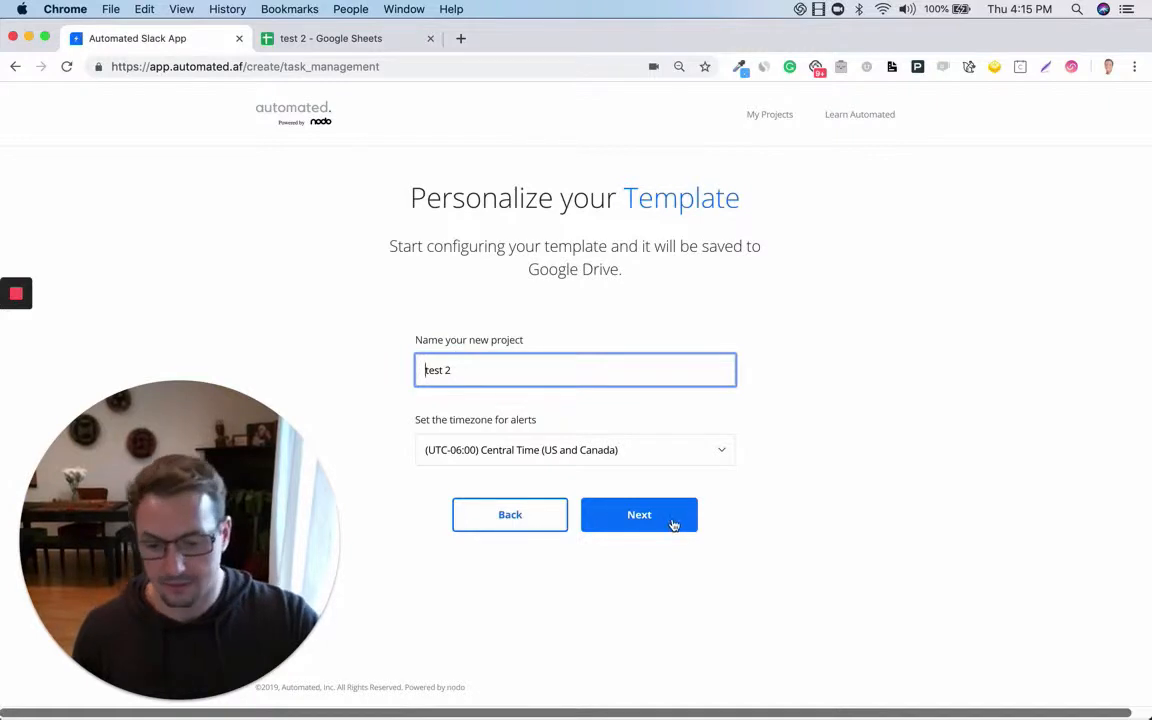
pyautogui.press('BackSpace')
pyautogui.write('2')
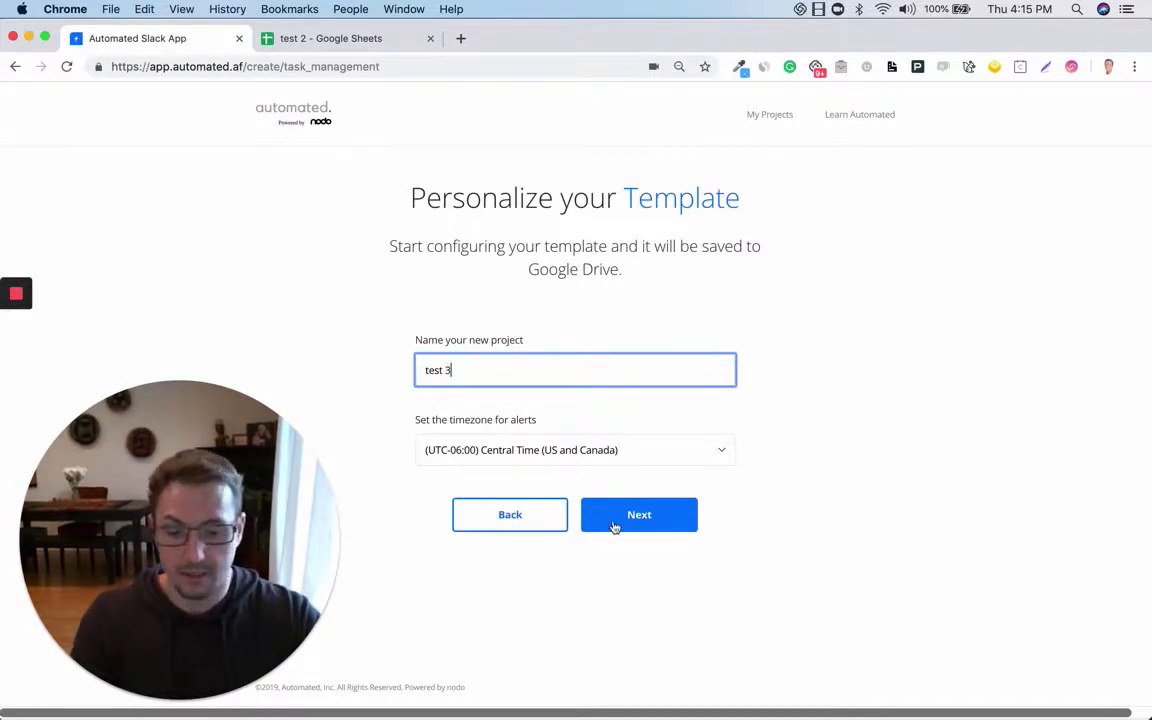
pyautogui.click(612, 524)
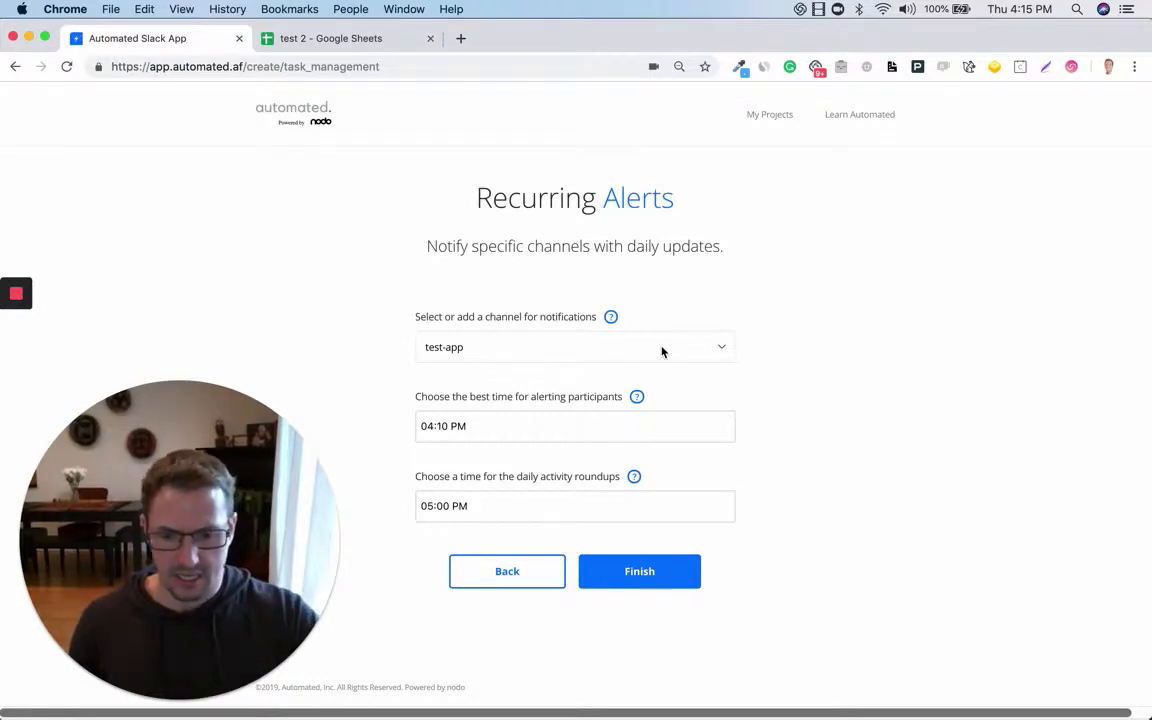
# Step: Set the participant alert time to 04:30 PM, finish creating the project and open its spreadsheet
pyautogui.click(506, 430)
pyautogui.click(572, 510)
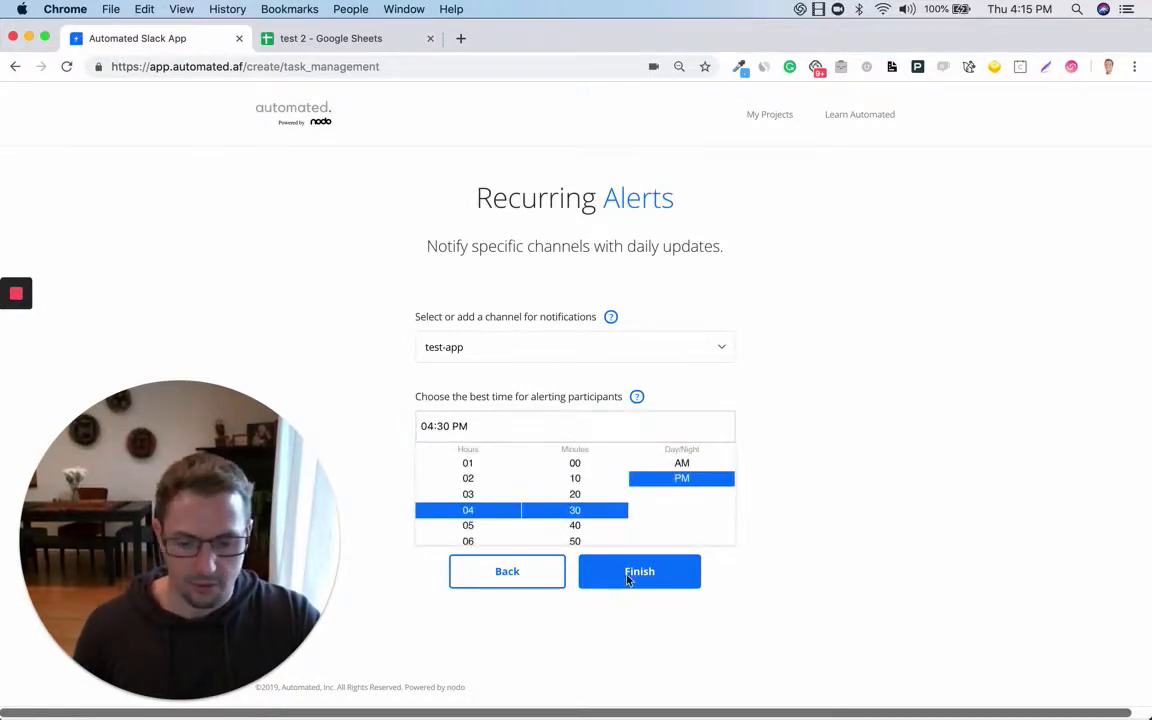
pyautogui.click(627, 579)
pyautogui.click(647, 569)
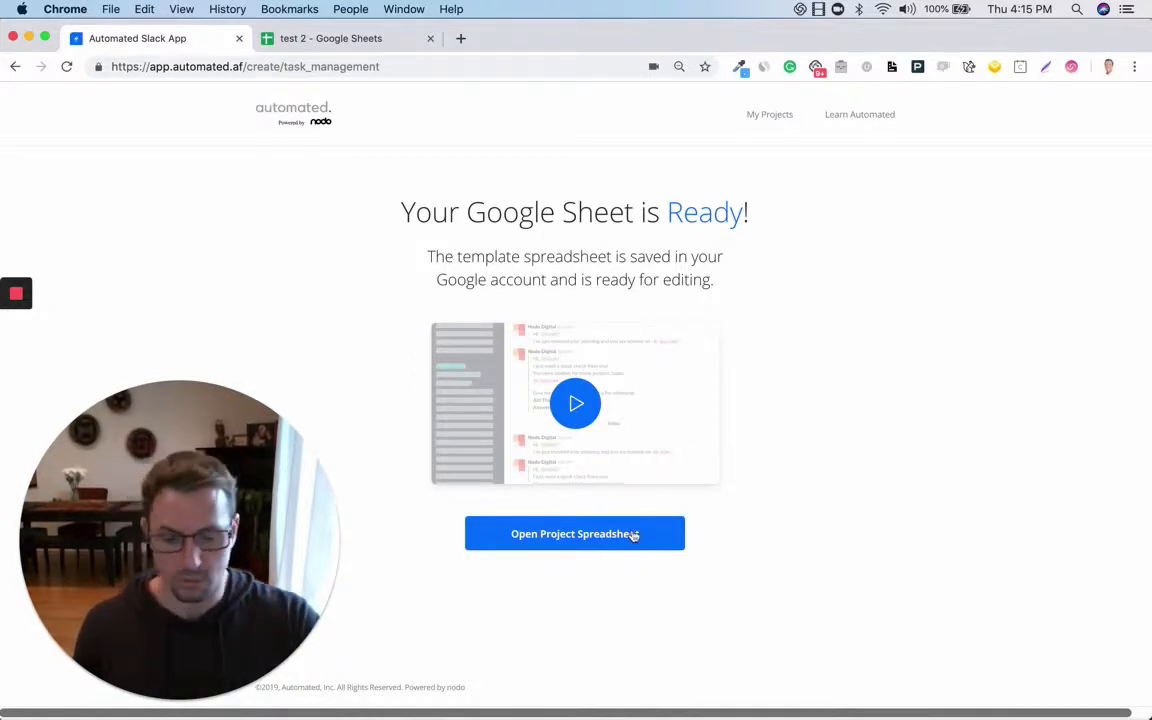
pyautogui.click(633, 535)
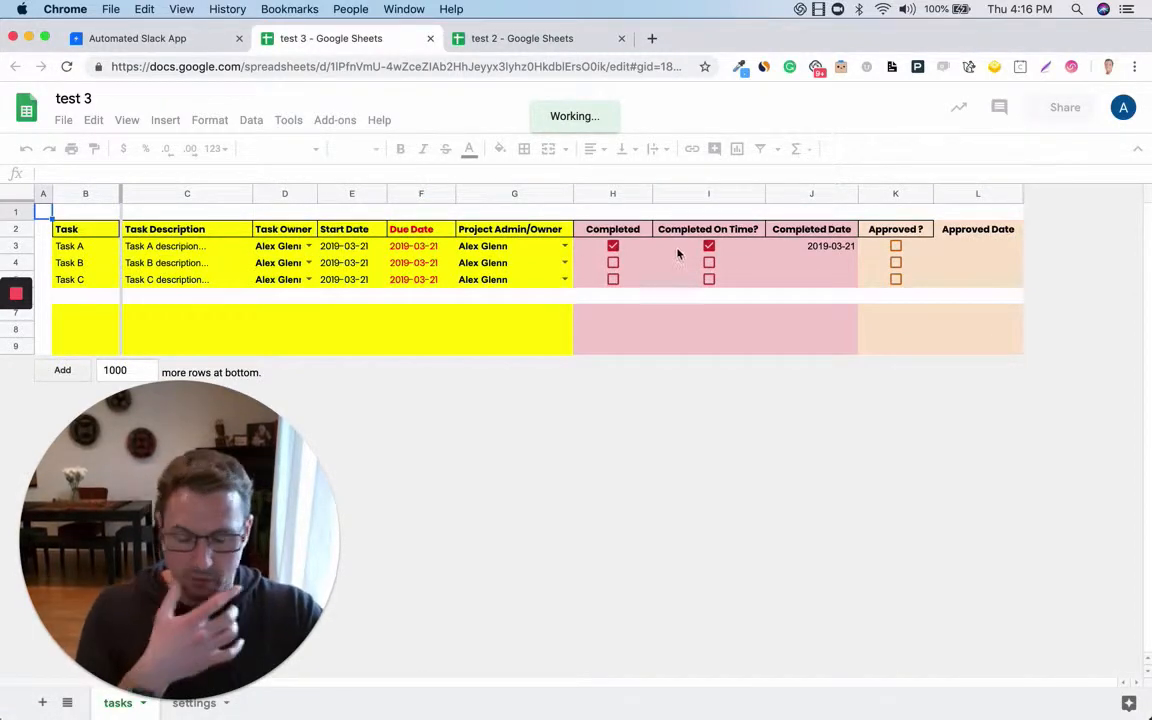
# Step: Clear Task A's Completed checkbox in the test 3 sheet and tick it again
pyautogui.click(617, 250)
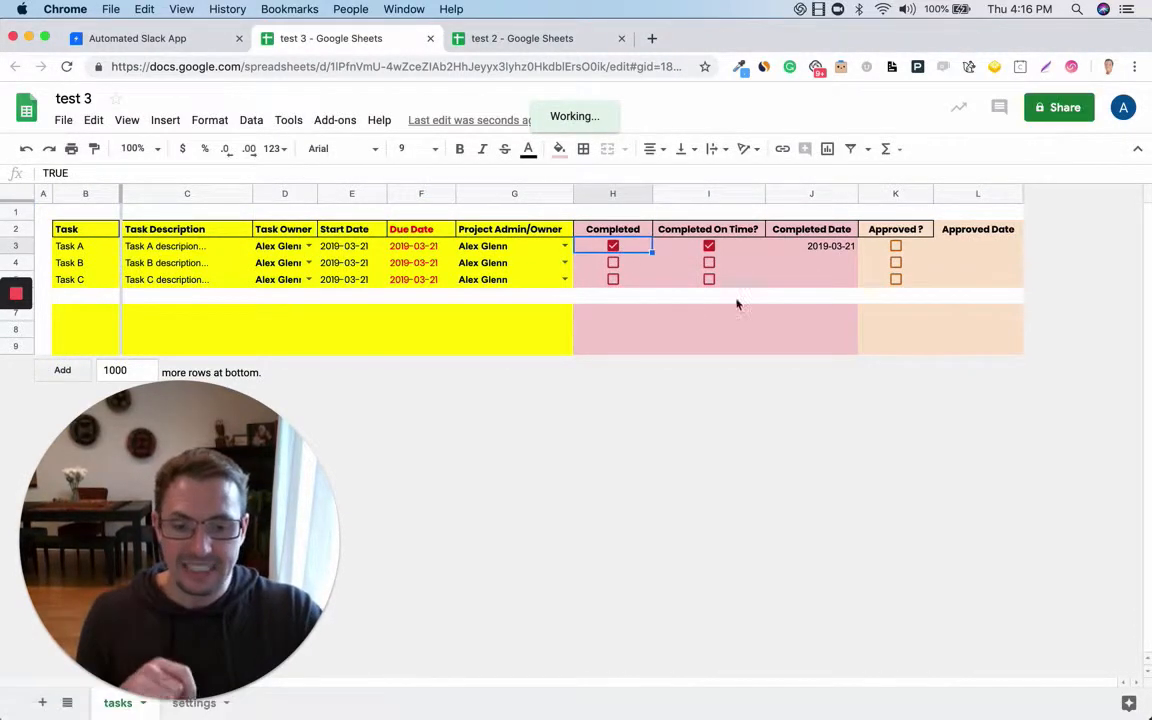
pyautogui.click(614, 247)
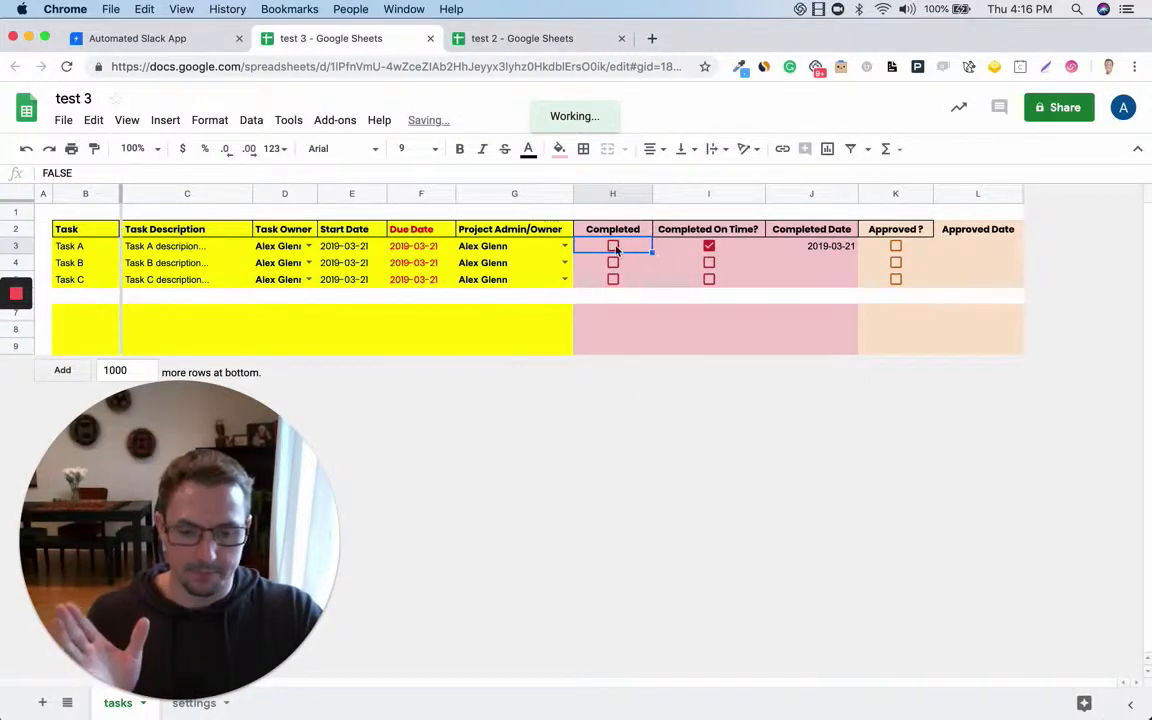
pyautogui.click(616, 249)
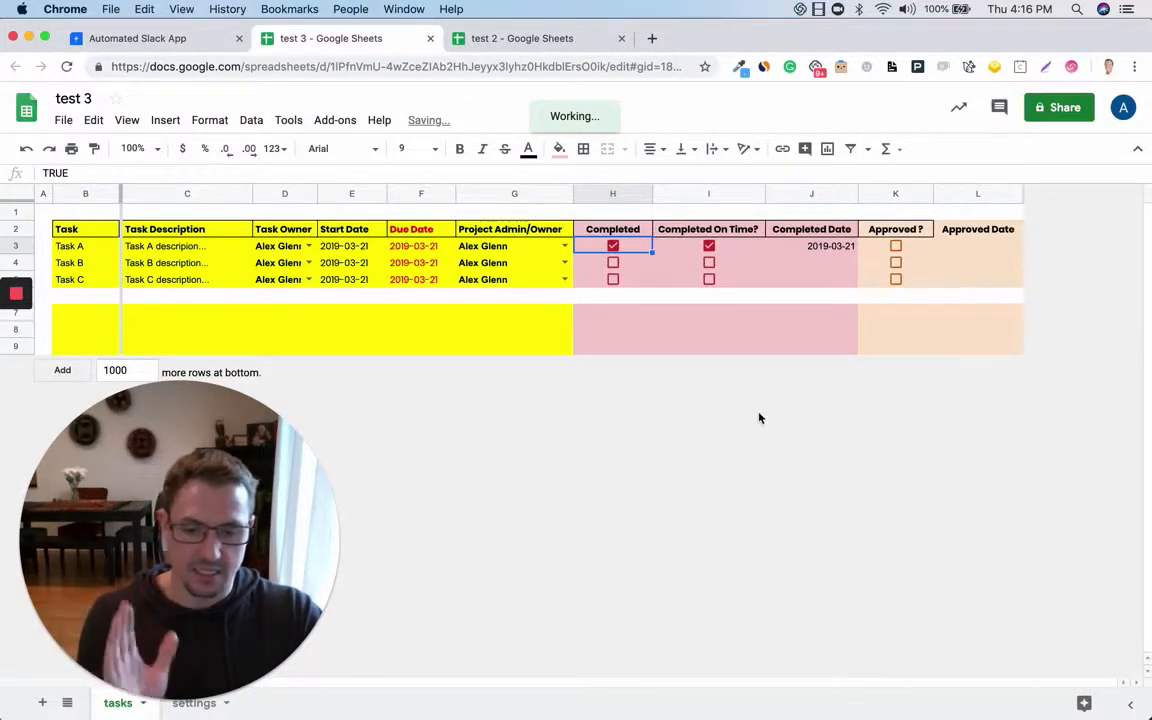
pyautogui.click(705, 345)
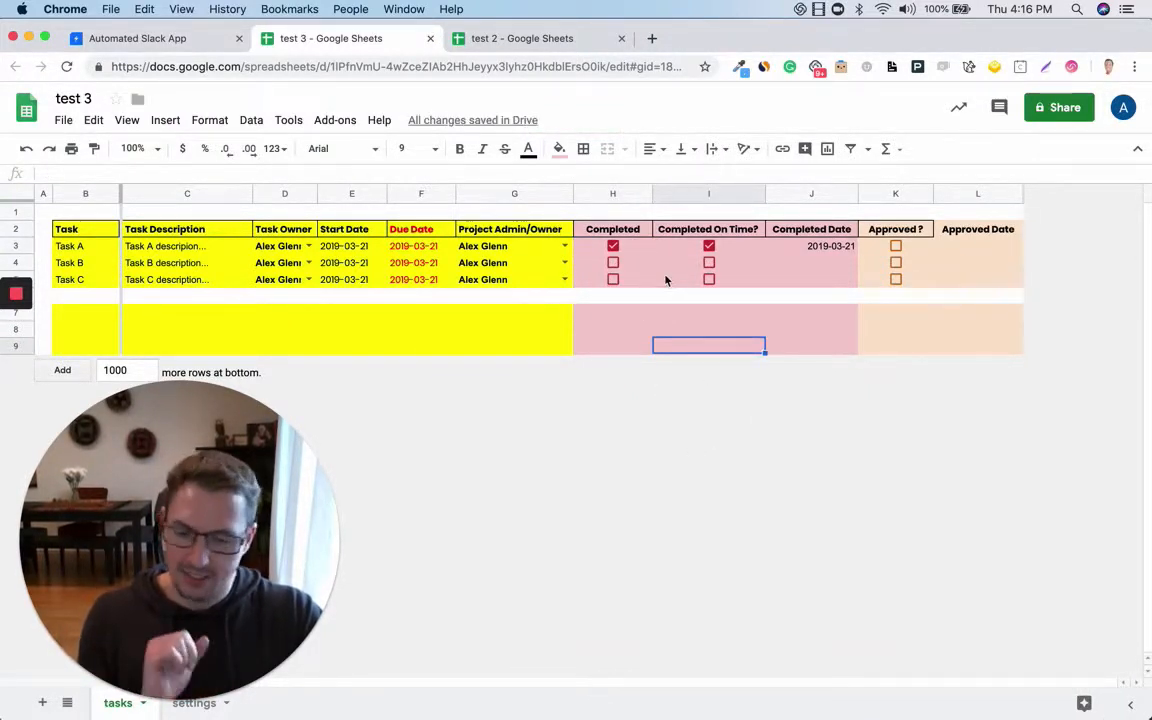
# Step: Check Task A's completed date, and switch to Slack to review the task messages in the Automated BOT chat
pyautogui.click(815, 248)
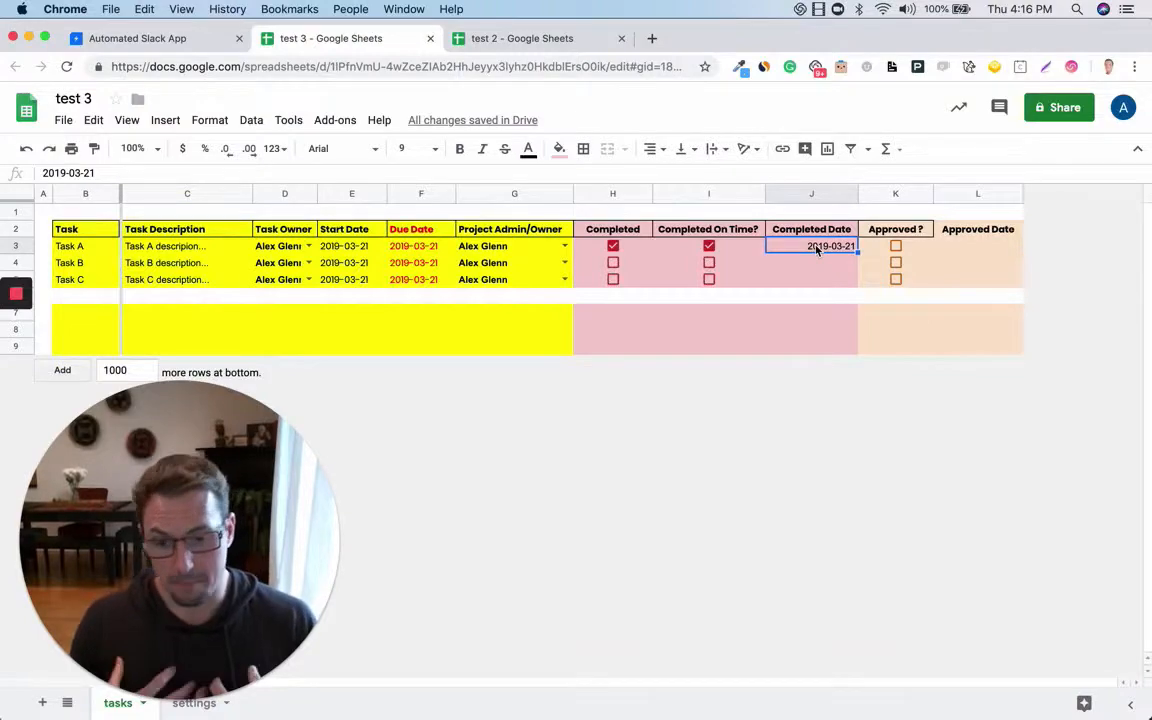
pyautogui.hotkey('ctrl', 'Up')
pyautogui.click(944, 453)
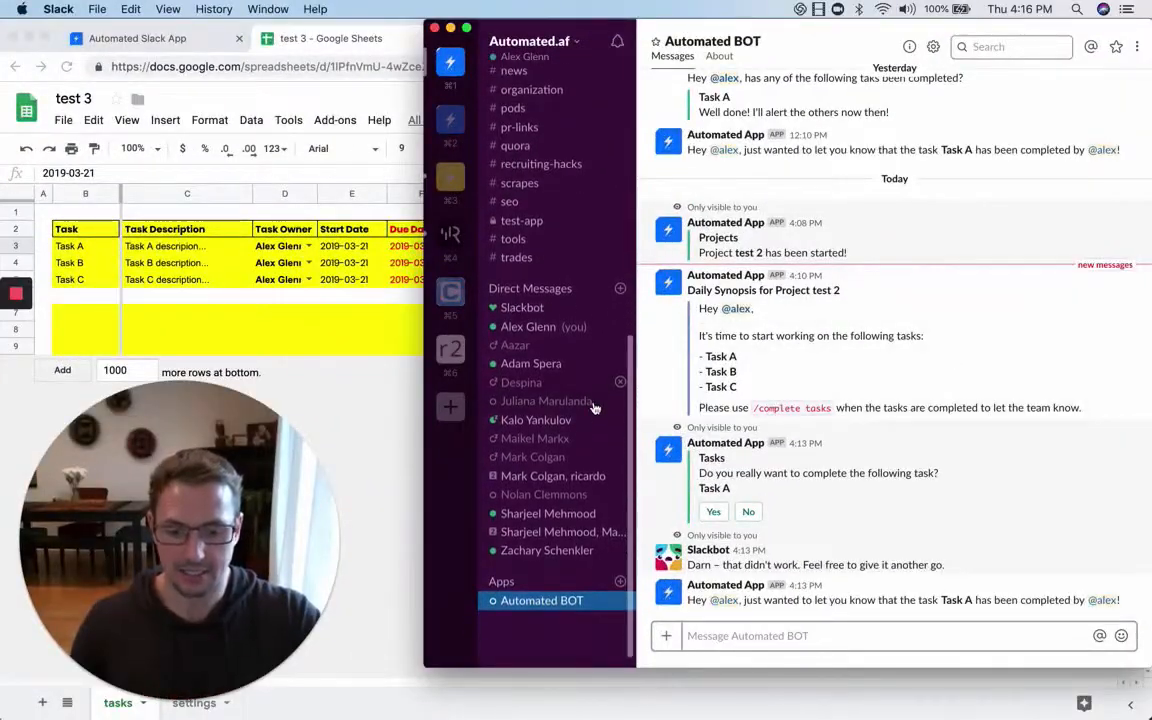
pyautogui.click(777, 645)
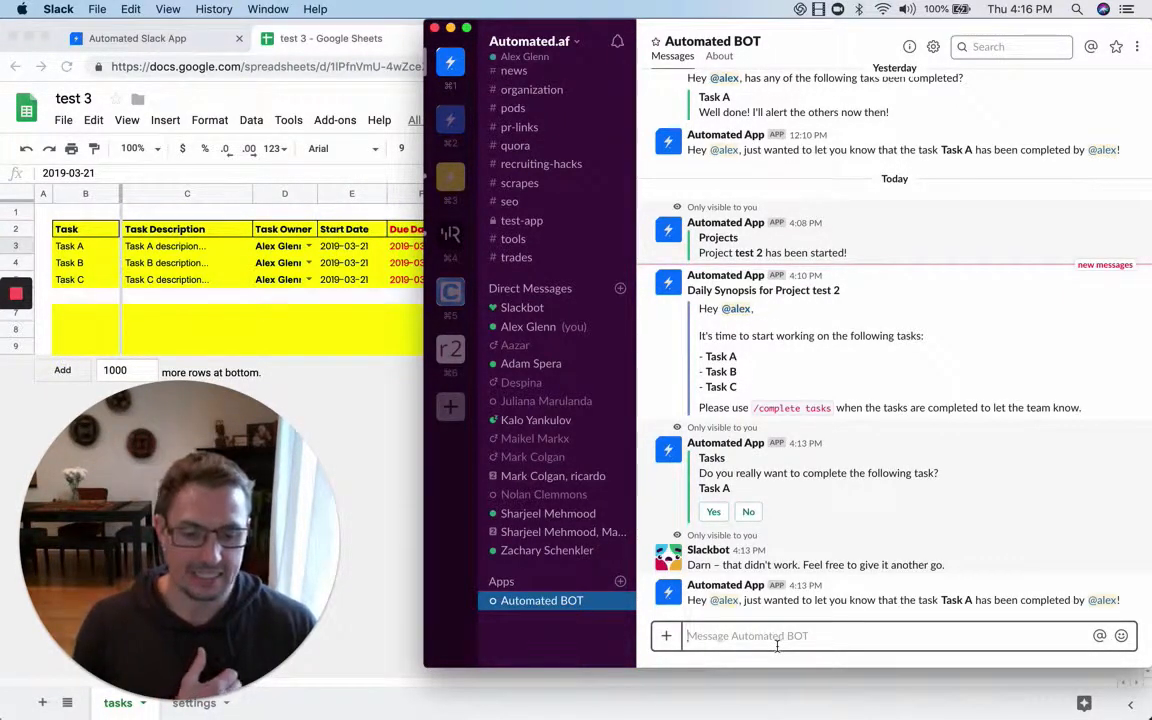
# Step: Switch back to the test 3 sheet in Chrome and mark Task A as approved
pyautogui.click(368, 419)
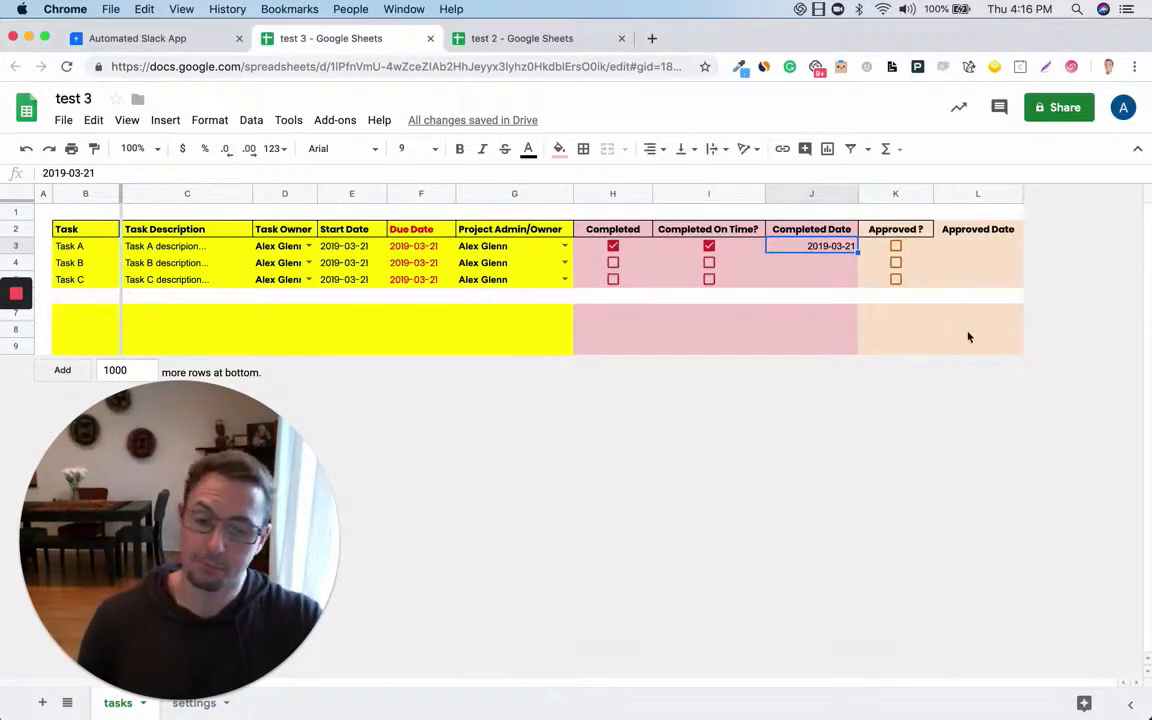
pyautogui.click(896, 246)
pyautogui.click(895, 345)
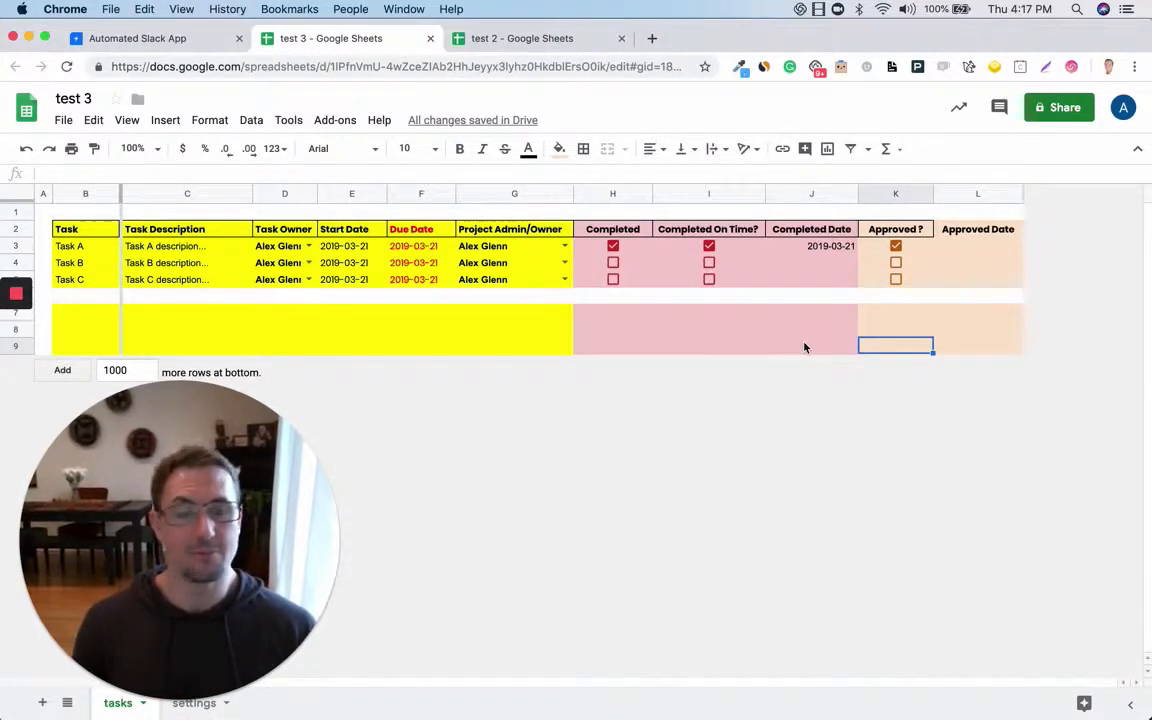
# Step: Return to My Projects in Automated and open the #MarketingAutomation Engagement spreadsheet
pyautogui.click(127, 45)
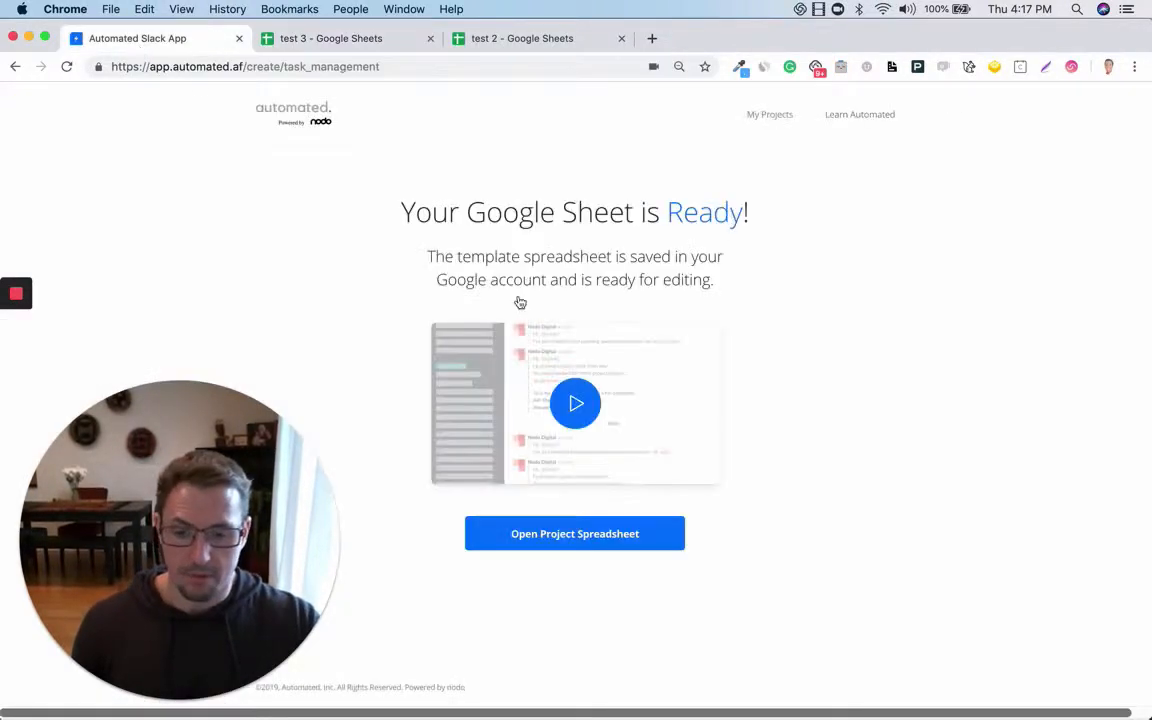
pyautogui.click(771, 116)
pyautogui.moveTo(406, 266)
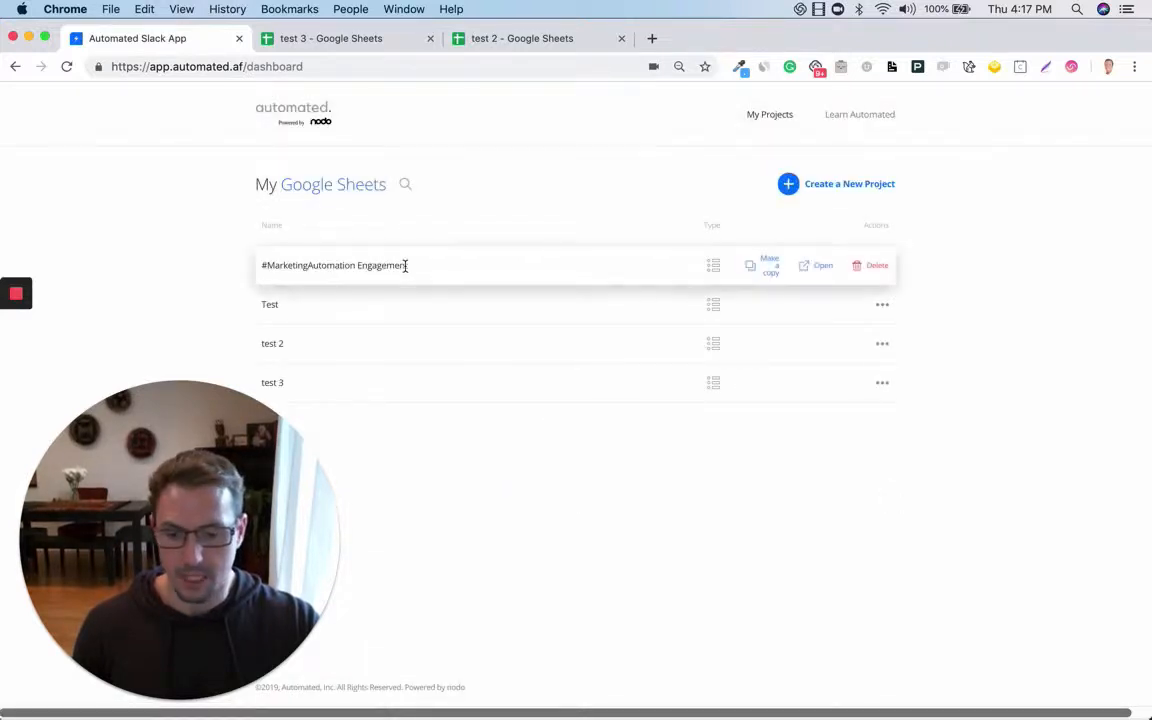
pyautogui.click(812, 268)
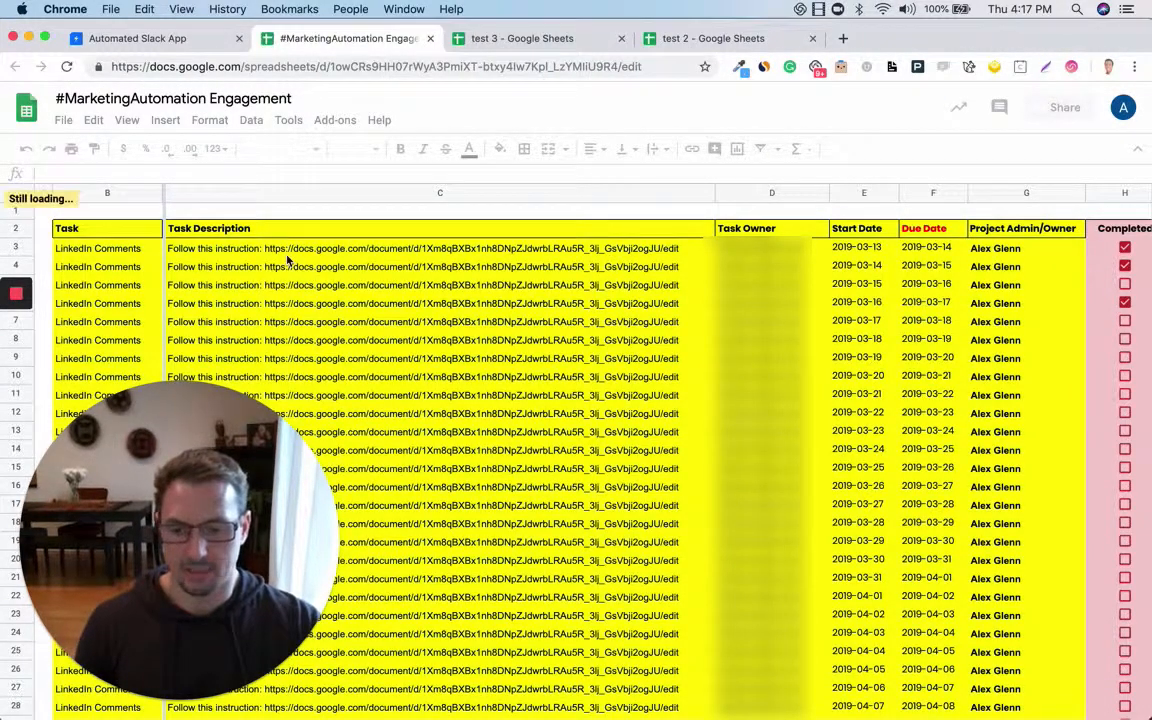
# Step: Copy the instruction document's URL from the first LinkedIn Comments task description and open it in a new browser tab
pyautogui.click(205, 249)
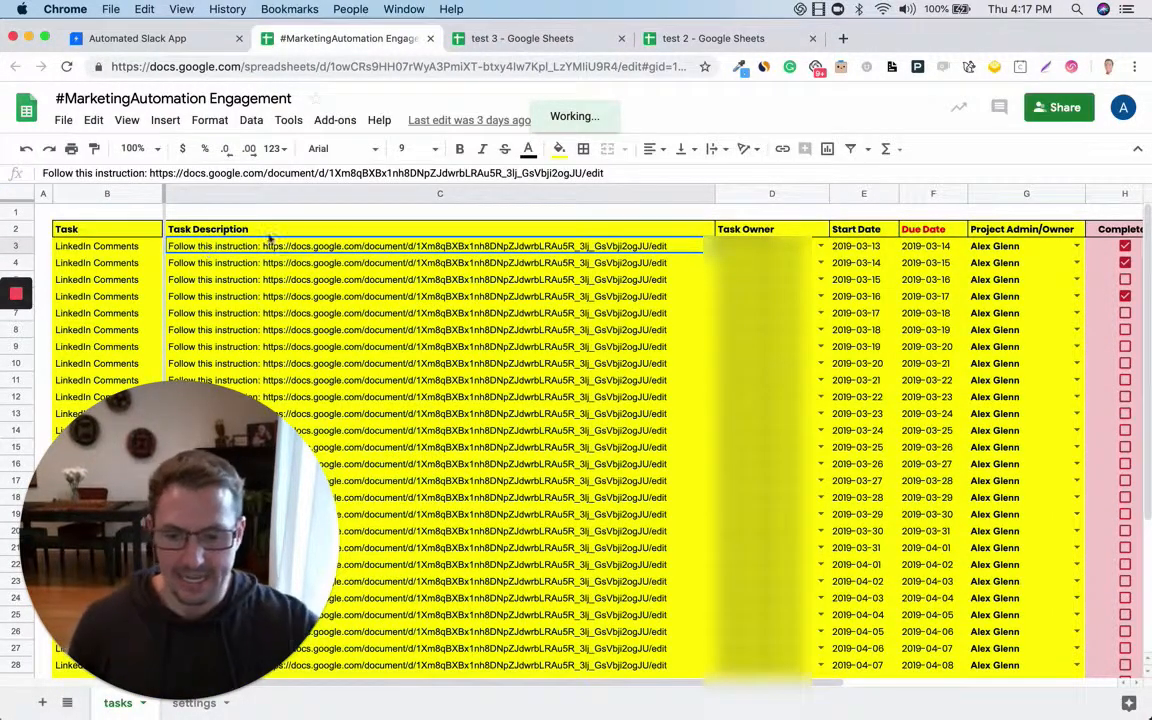
pyautogui.doubleClick(298, 244)
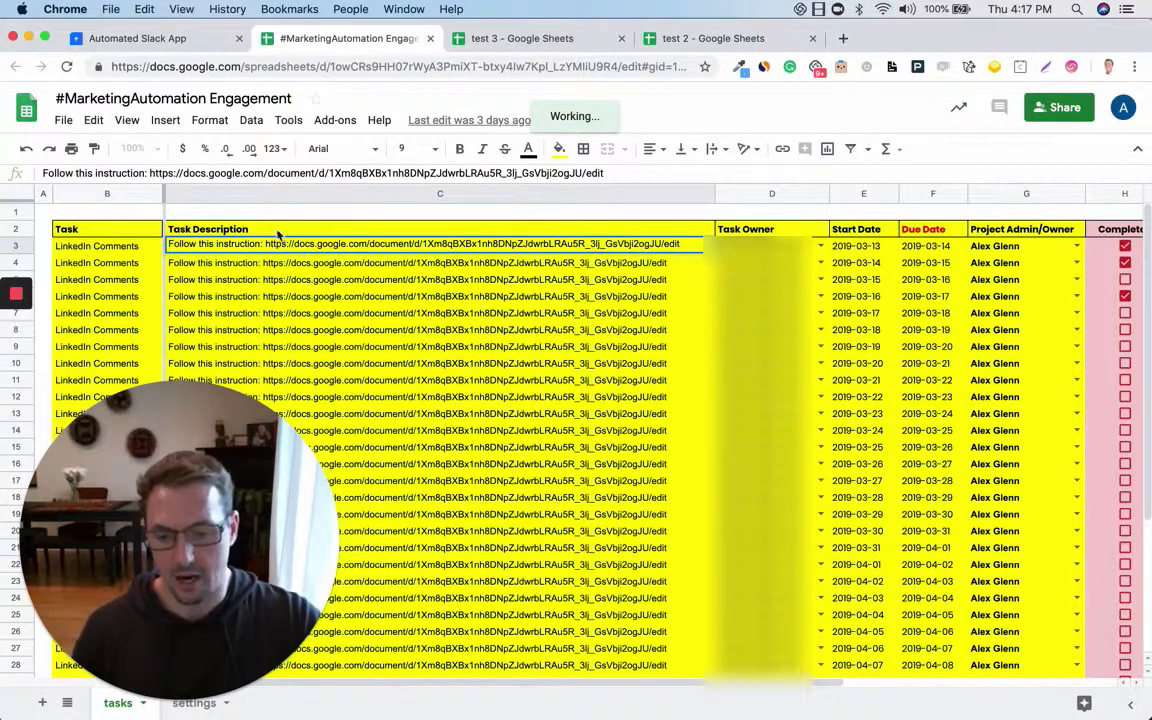
pyautogui.moveTo(265, 244); pyautogui.dragTo(168, 244)
pyautogui.moveTo(481, 236); pyautogui.dragTo(716, 264)
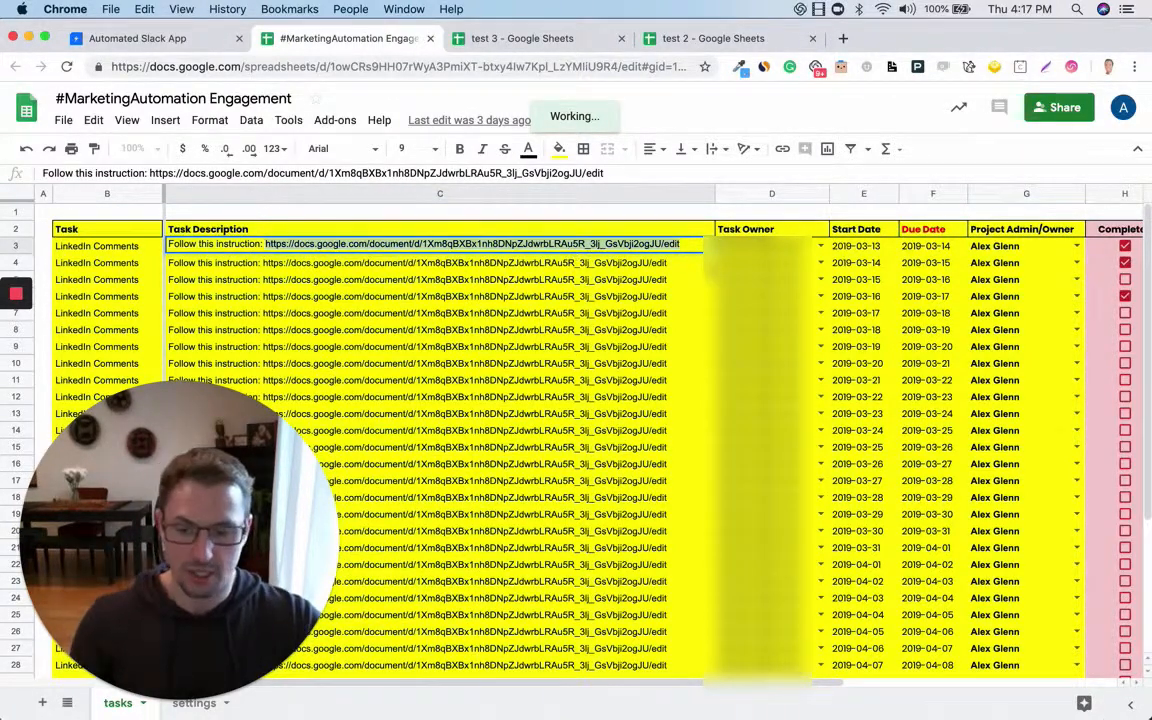
pyautogui.press('super+c')
pyautogui.click(843, 39)
pyautogui.press('super+v')
pyautogui.press('Return')
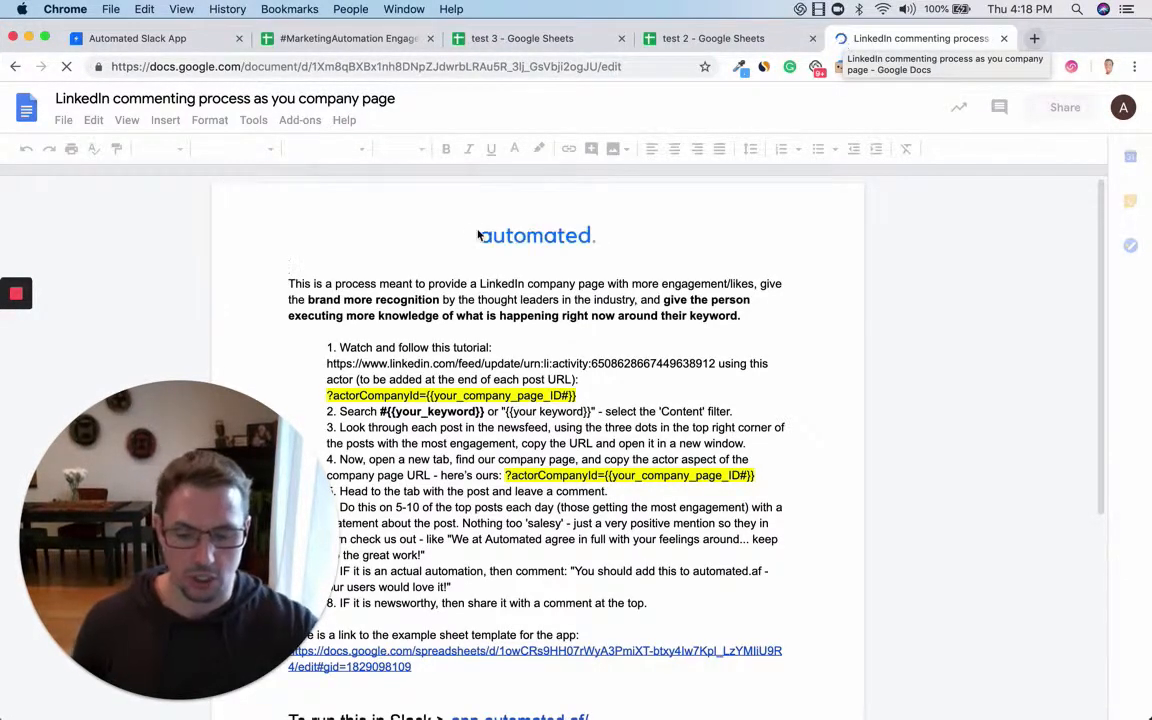
# Step: Read through the LinkedIn commenting process document, including the search, actor URL and commenting instructions
pyautogui.click(552, 411)
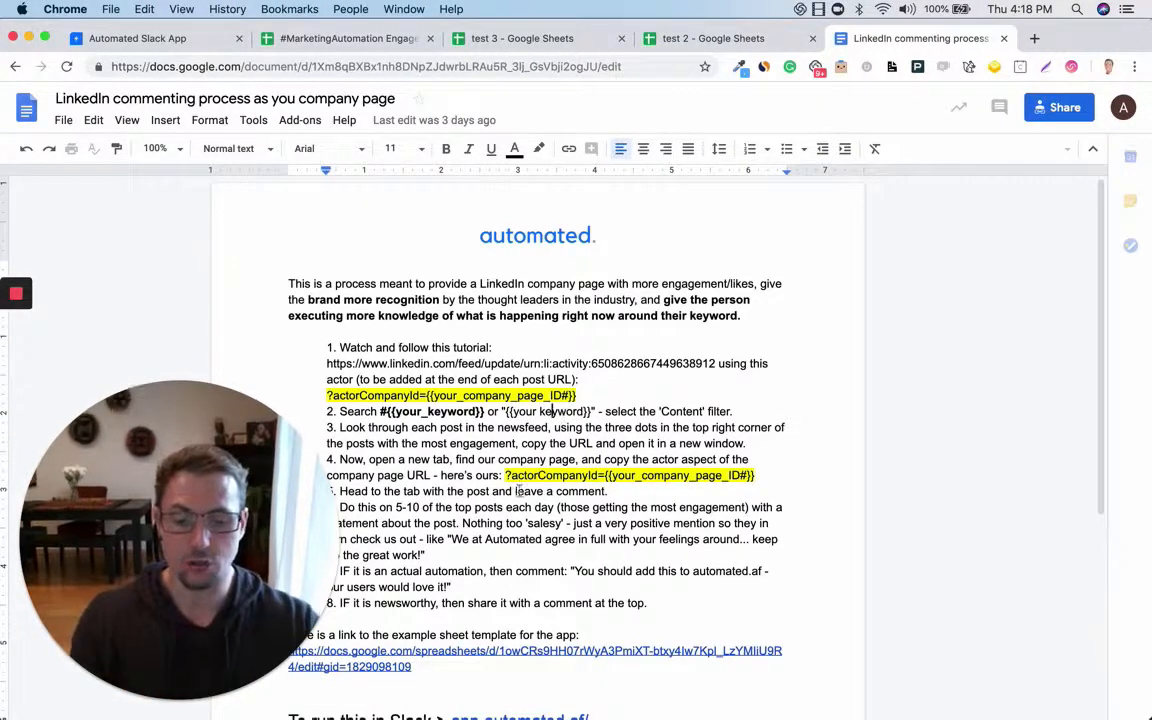
pyautogui.moveTo(505, 480); pyautogui.dragTo(543, 479)
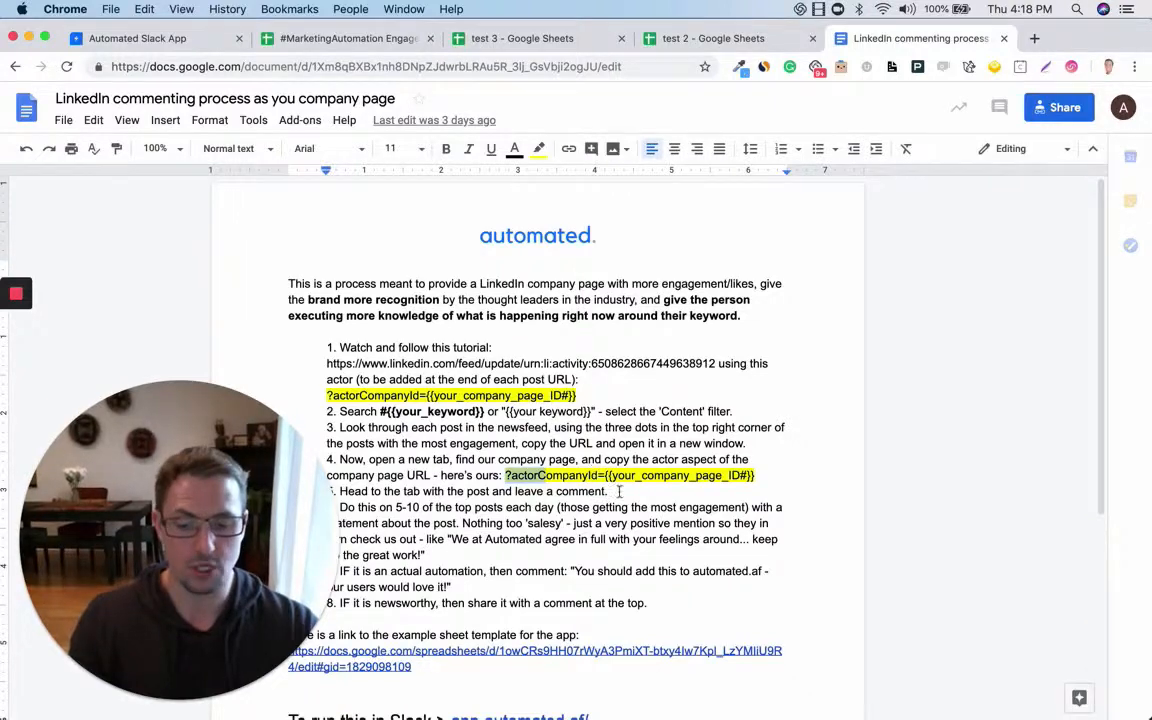
pyautogui.click(593, 475)
pyautogui.scroll(-2, 645, 523)
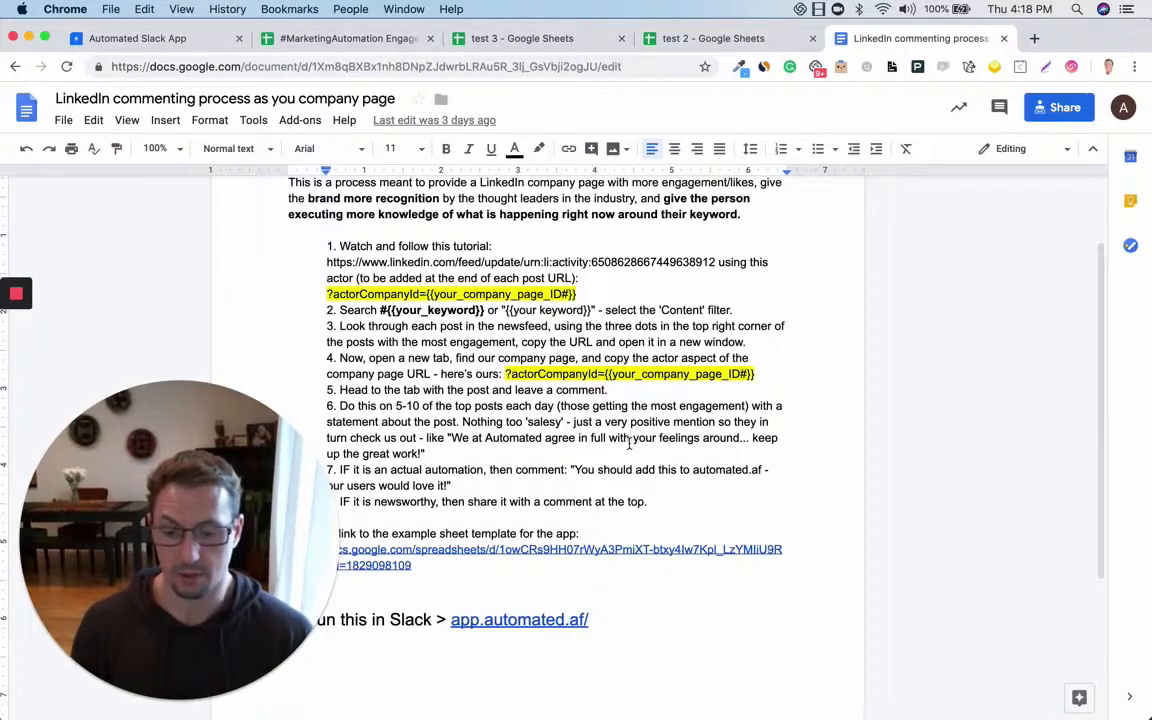
pyautogui.scroll(2, 629, 444)
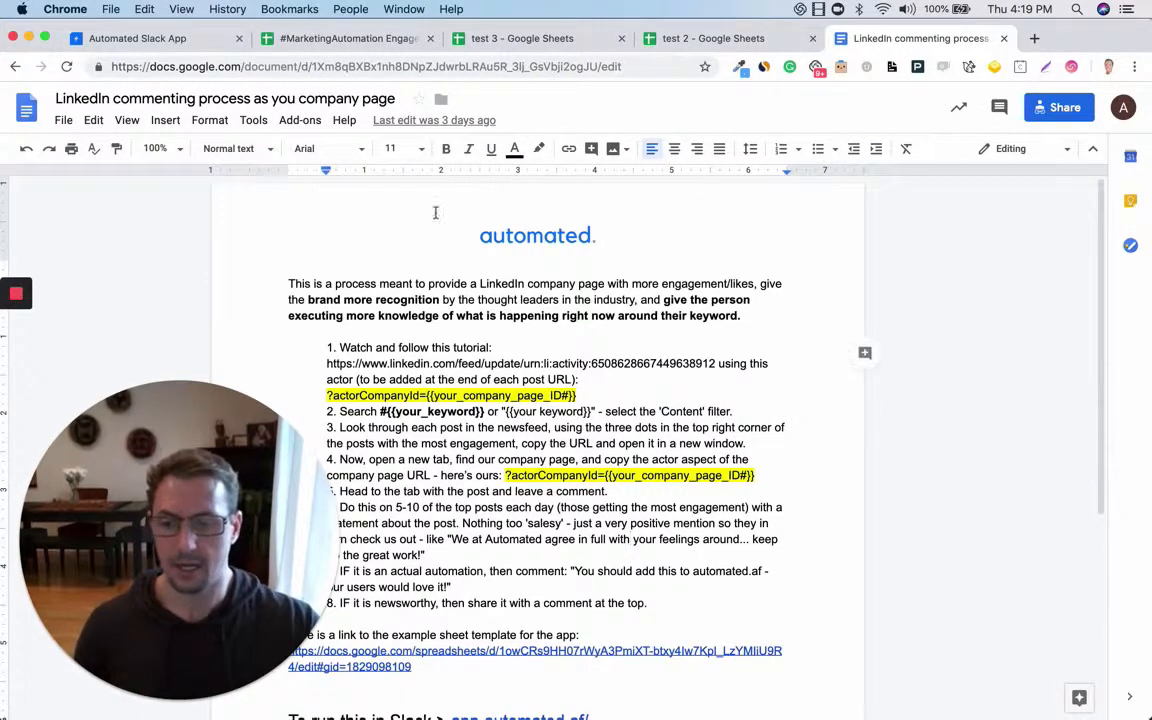
# Step: Return to the Automated dashboard and delete the test 3 project together with its Google Drive spreadsheet
pyautogui.click(175, 45)
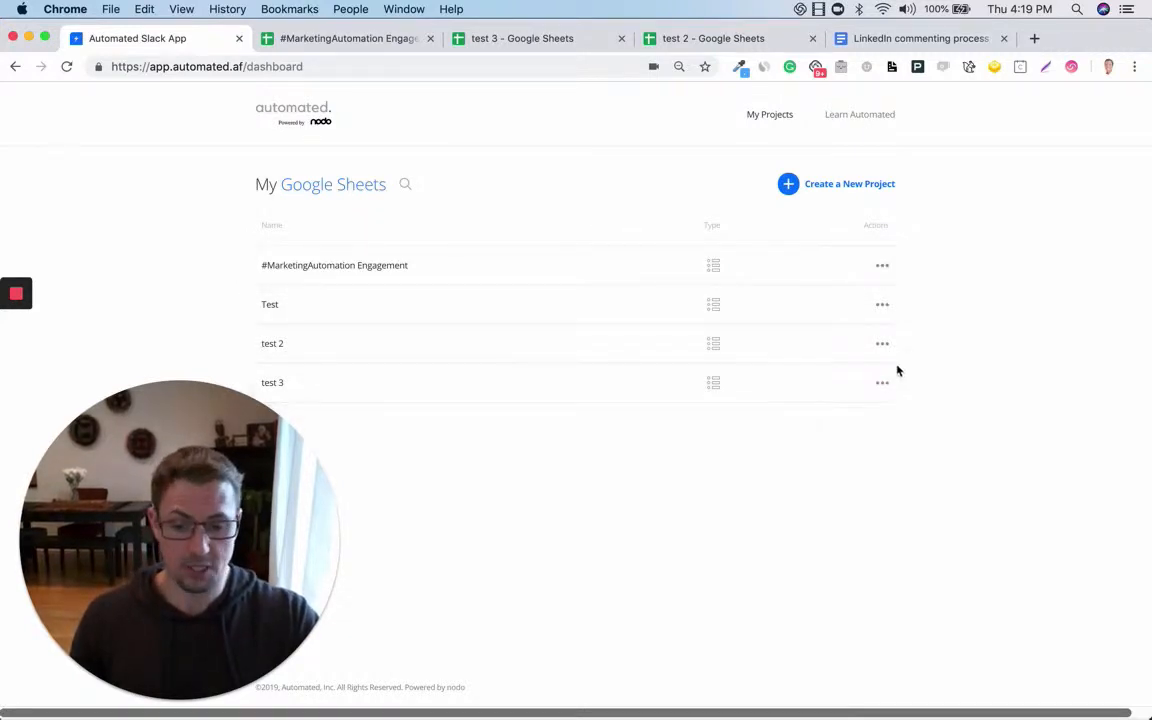
pyautogui.click(874, 386)
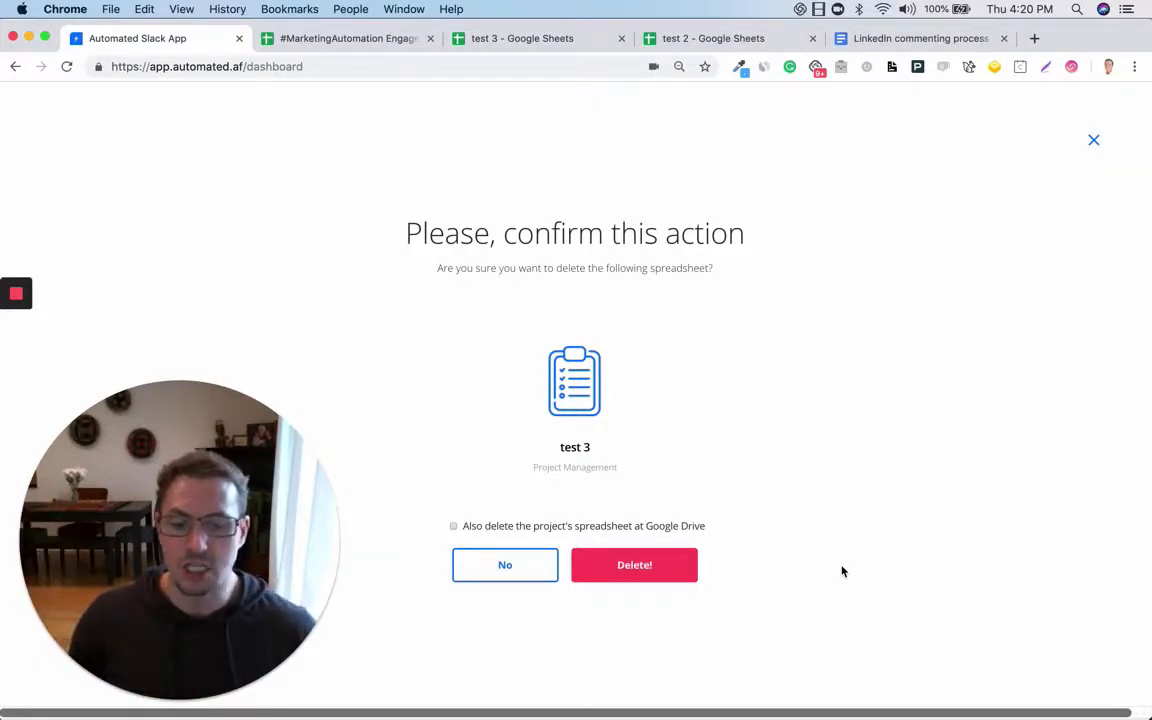
pyautogui.click(507, 528)
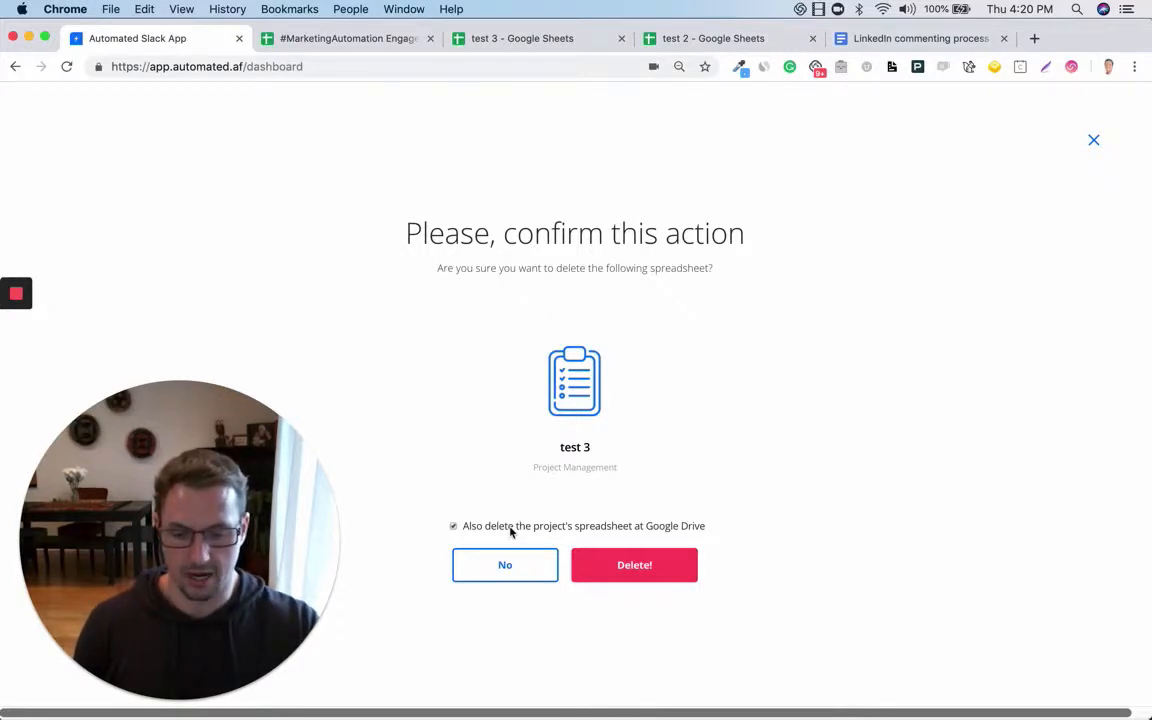
pyautogui.click(607, 566)
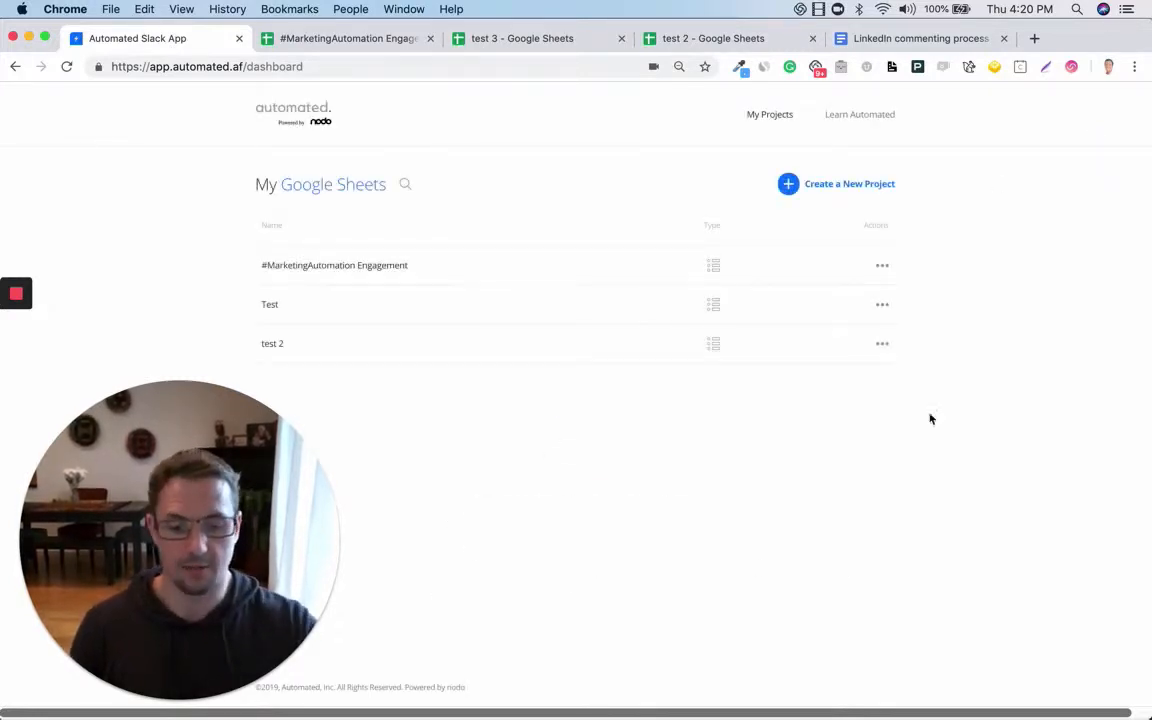
# Step: Delete the test 2 project along with its Google Drive spreadsheet, and delete the Test project
pyautogui.click(879, 345)
pyautogui.click(558, 526)
pyautogui.click(612, 566)
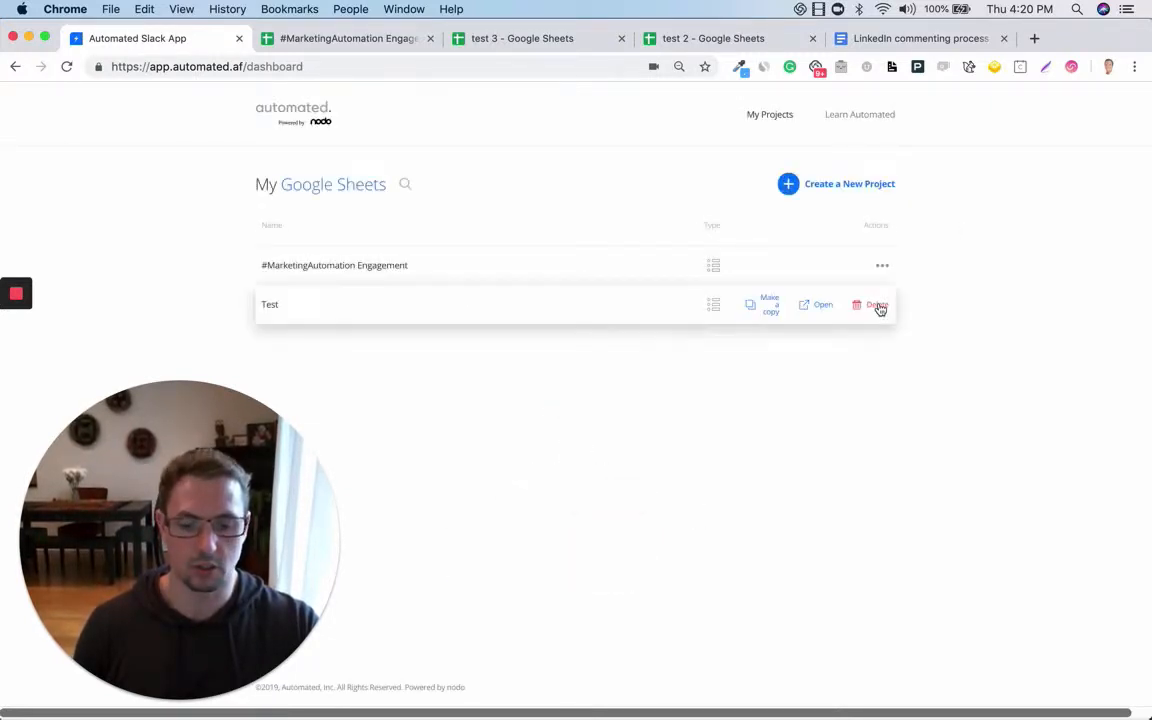
pyautogui.click(879, 304)
pyautogui.click(625, 558)
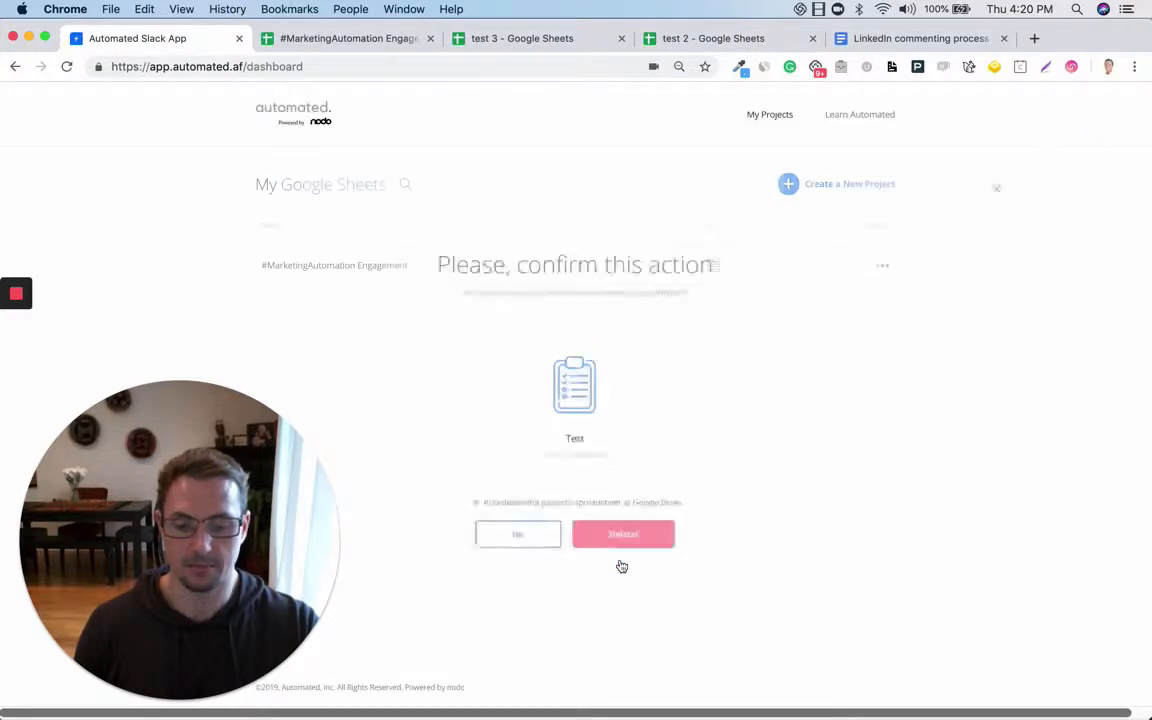
# Step: Open the Learn Automated page to view the template tutorials
pyautogui.click(880, 118)
pyautogui.scroll(2, 812, 674)
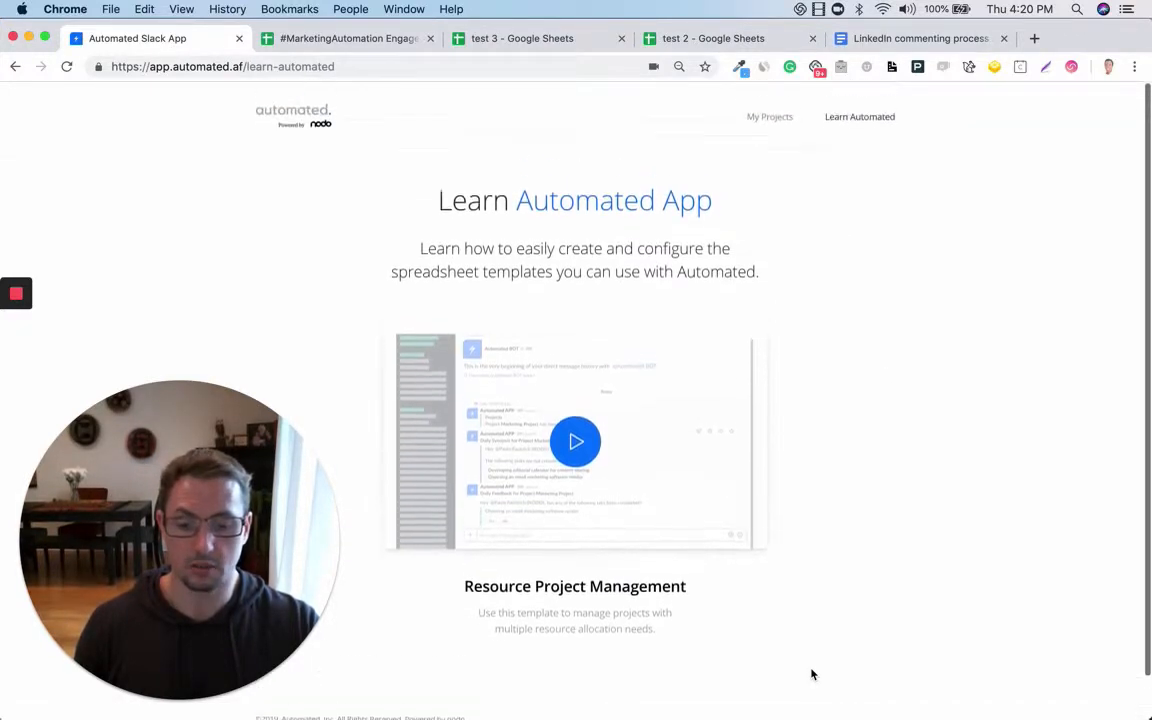